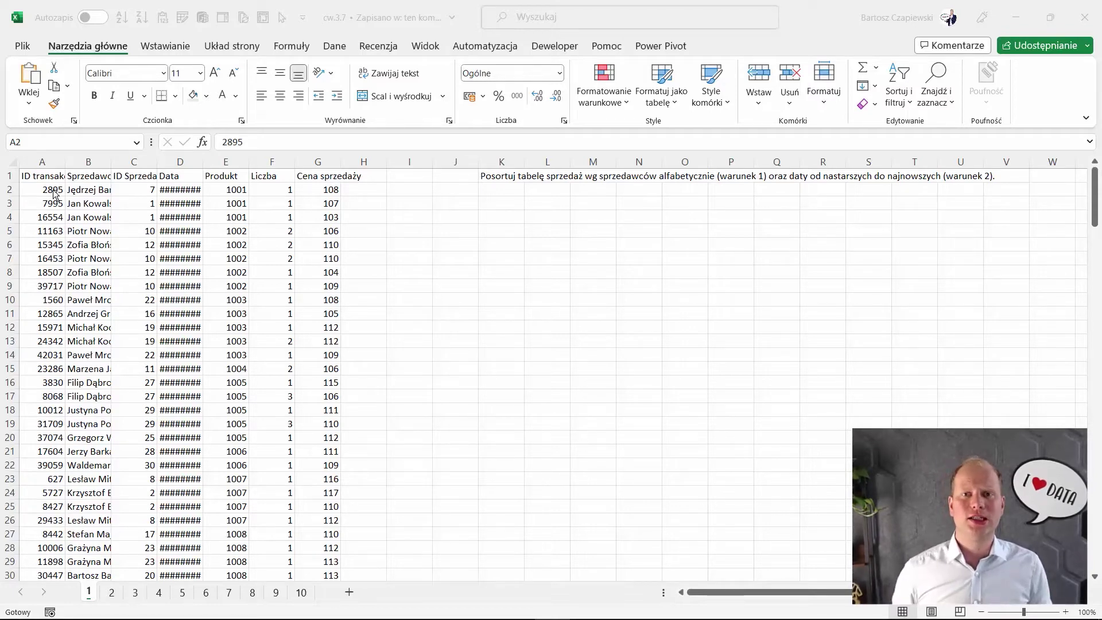
# Step: Switch on header filters for the sales table
pyautogui.click(56, 191)
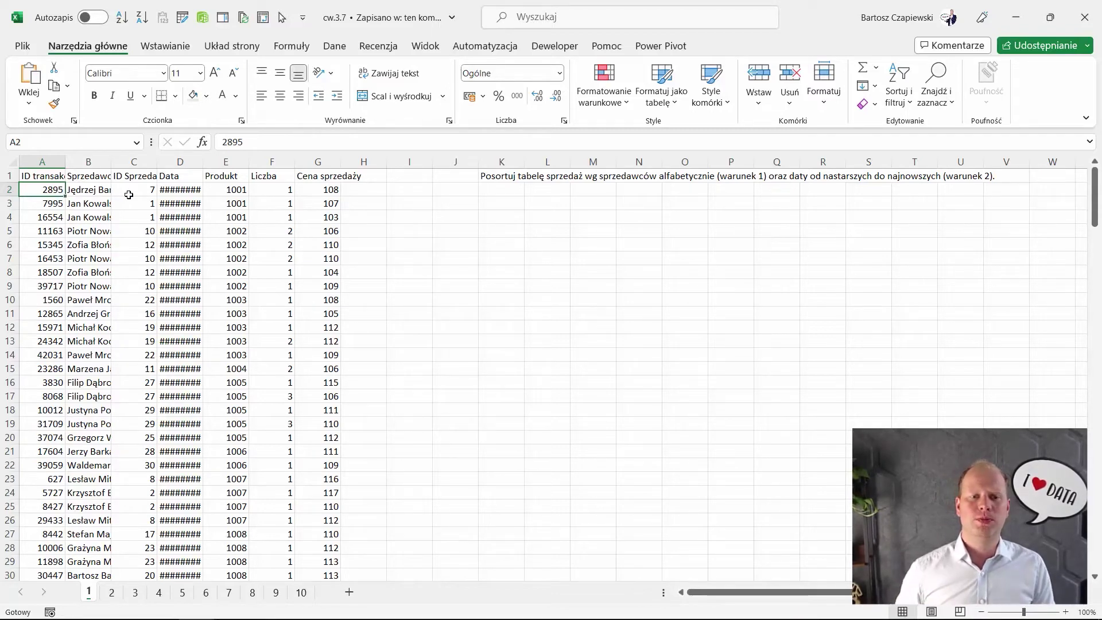
pyautogui.click(100, 178)
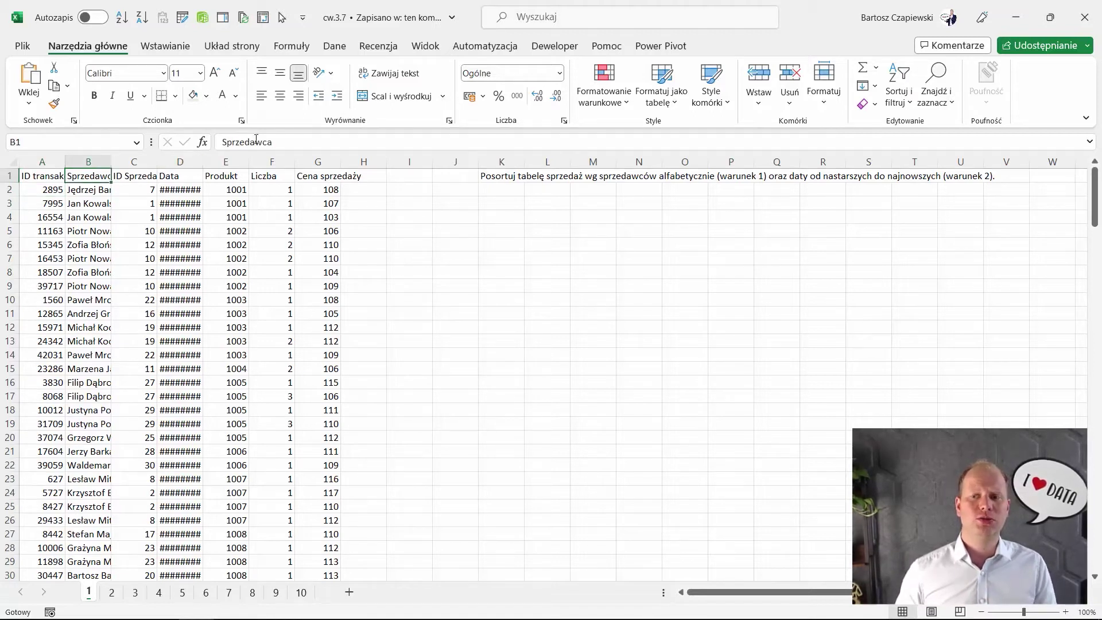
pyautogui.click(893, 103)
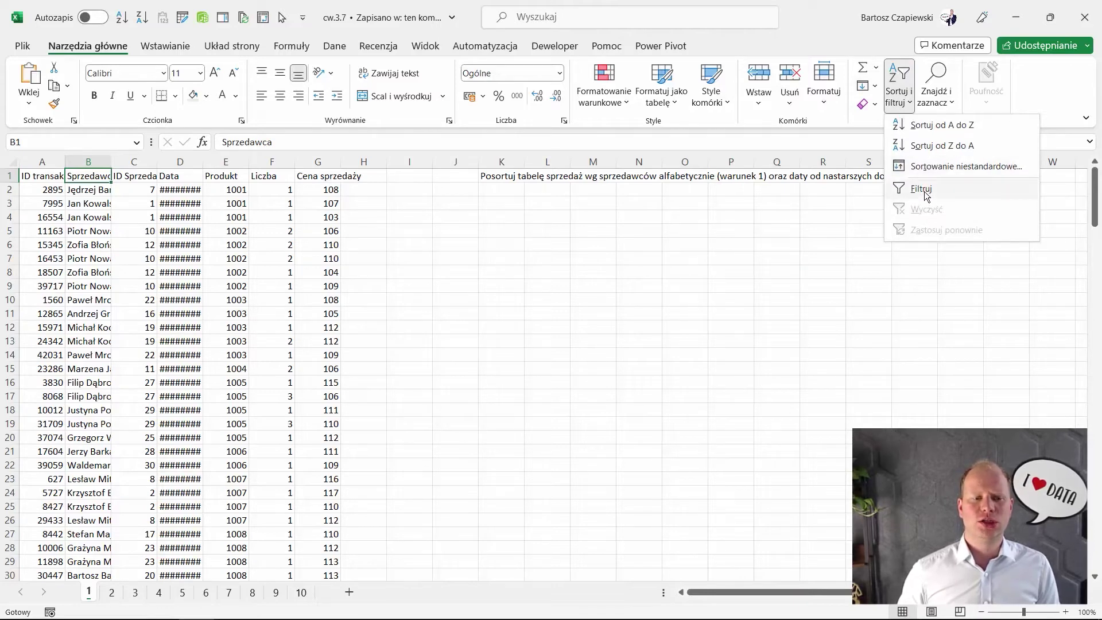
pyautogui.click(921, 189)
# Step: Custom-sort the table by Sprzedawca A–Z, then by Data oldest to newest
pyautogui.click(893, 97)
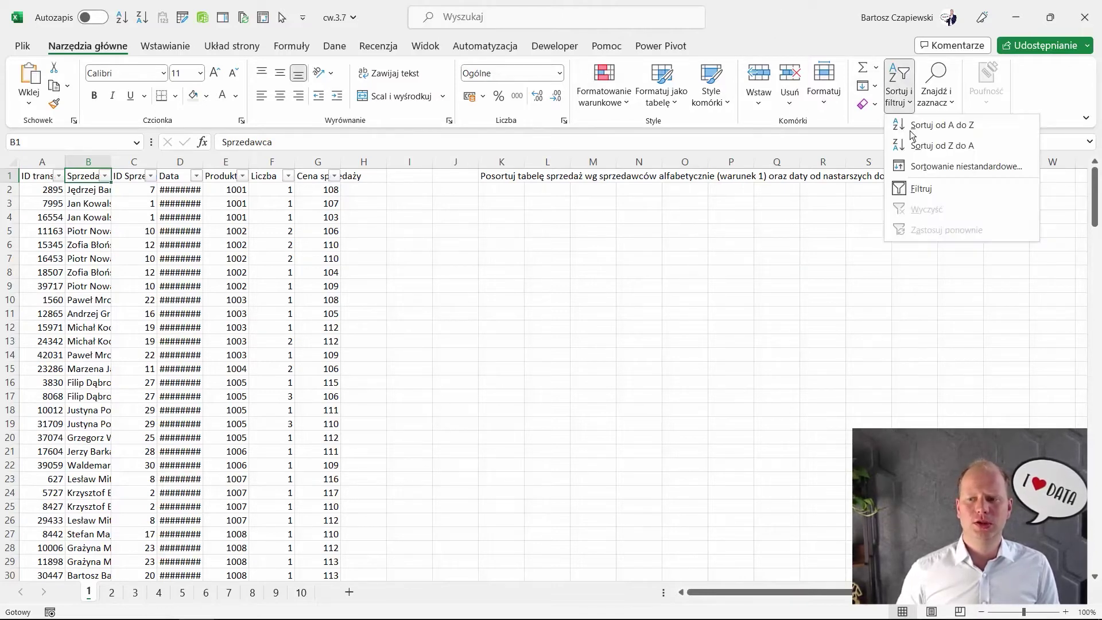
pyautogui.click(966, 166)
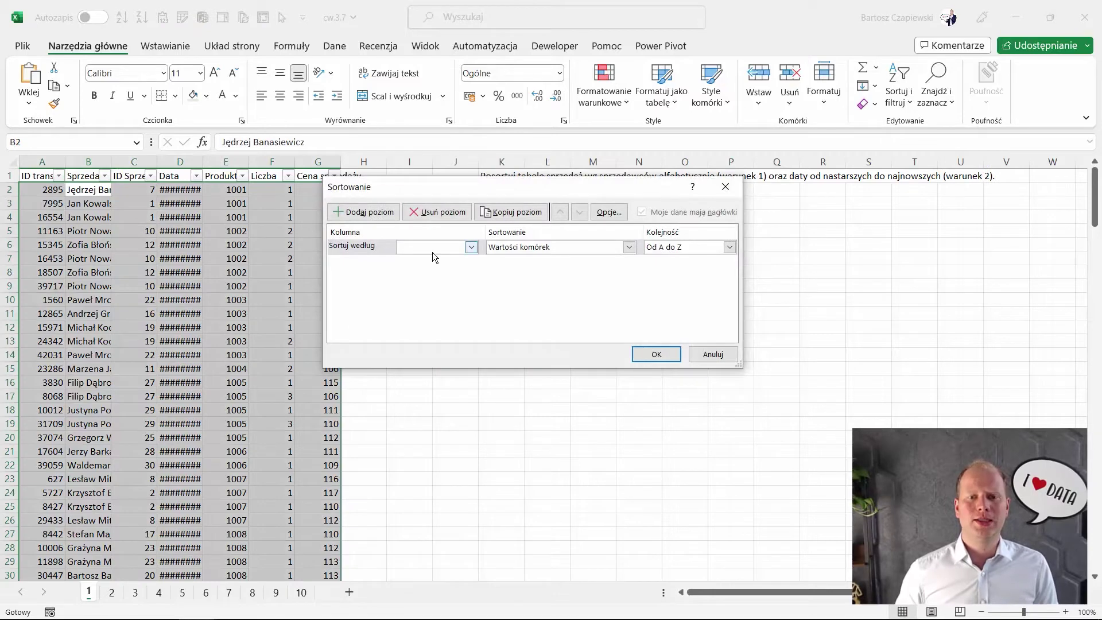
pyautogui.moveTo(463, 191); pyautogui.dragTo(484, 254)
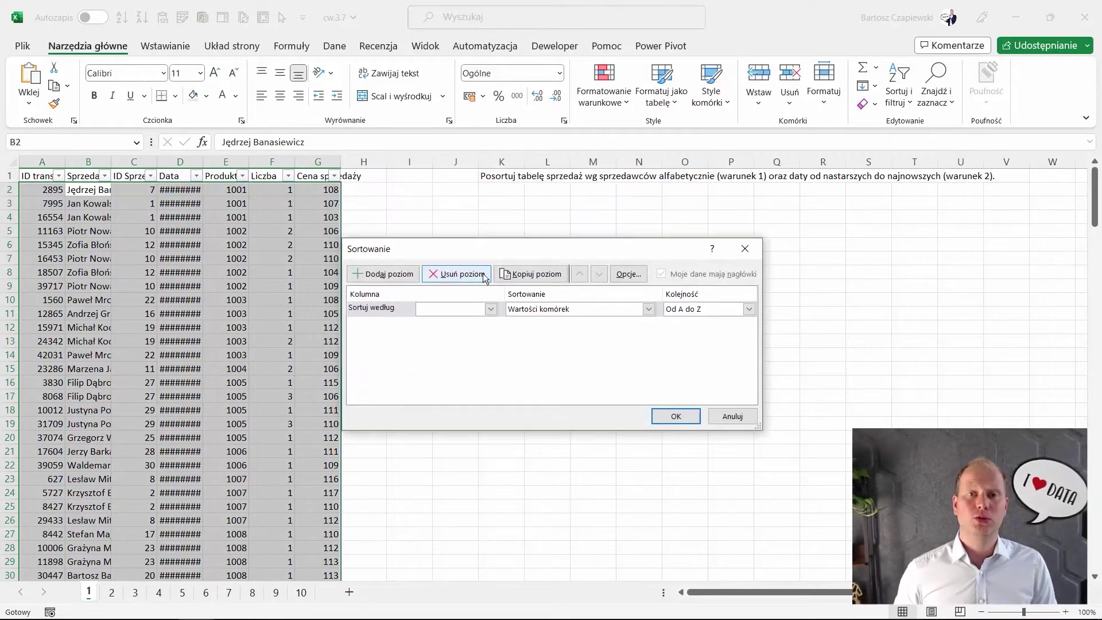
pyautogui.click(411, 277)
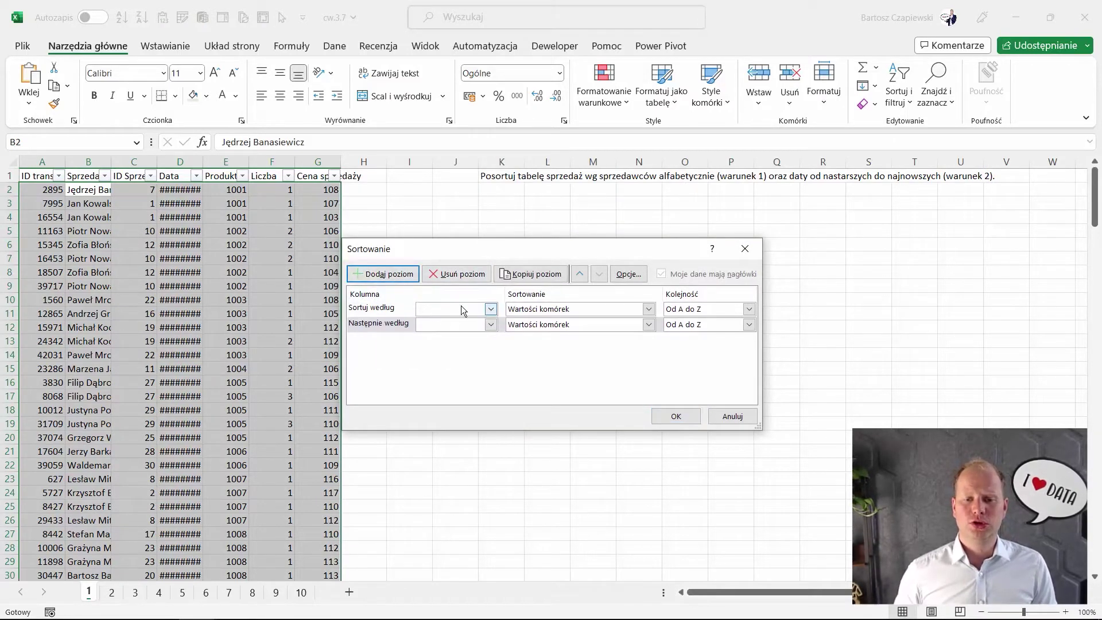
pyautogui.click(463, 309)
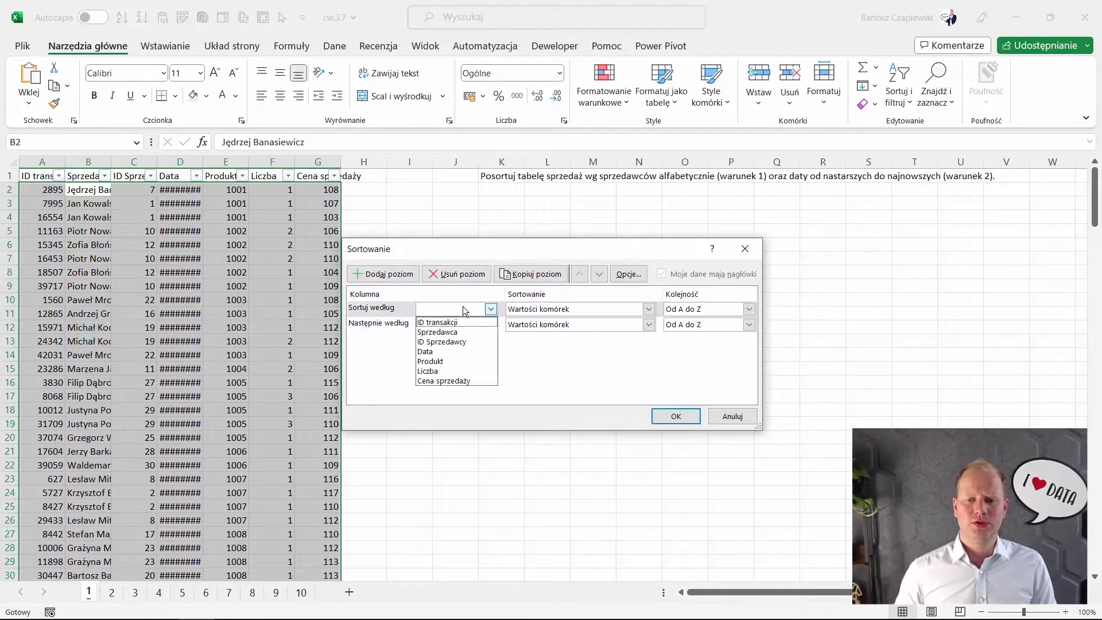
pyautogui.click(455, 332)
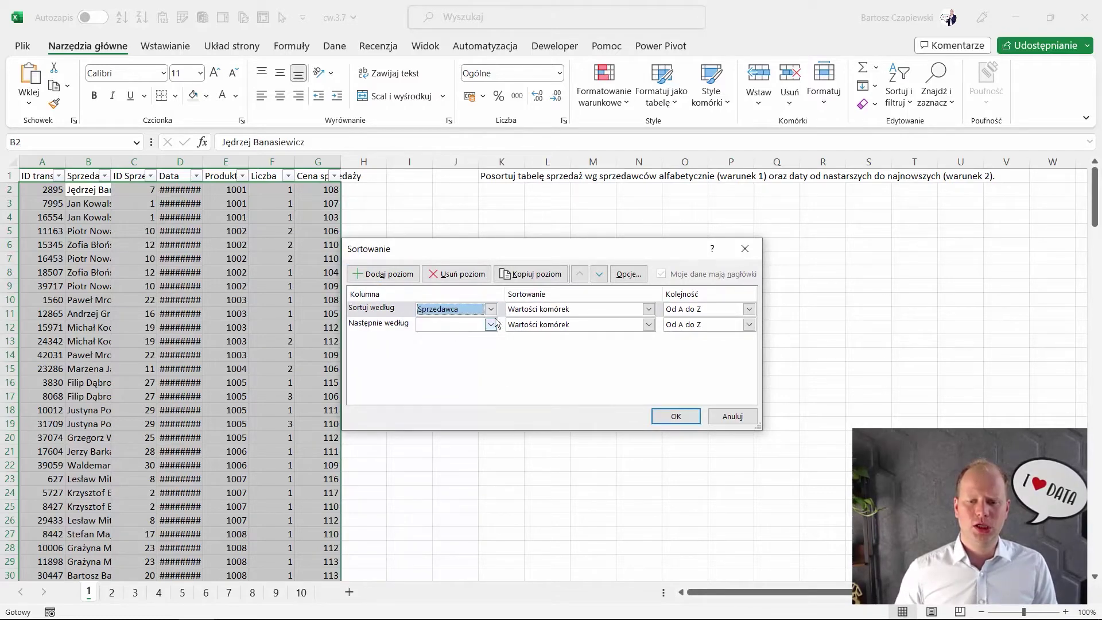
pyautogui.click(442, 324)
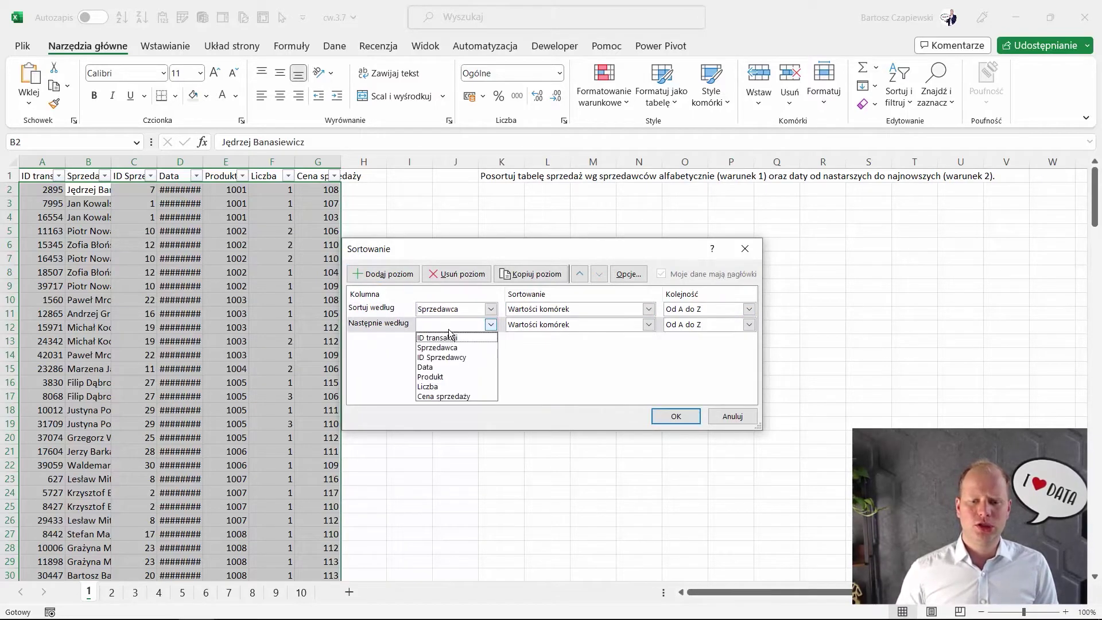
pyautogui.click(476, 366)
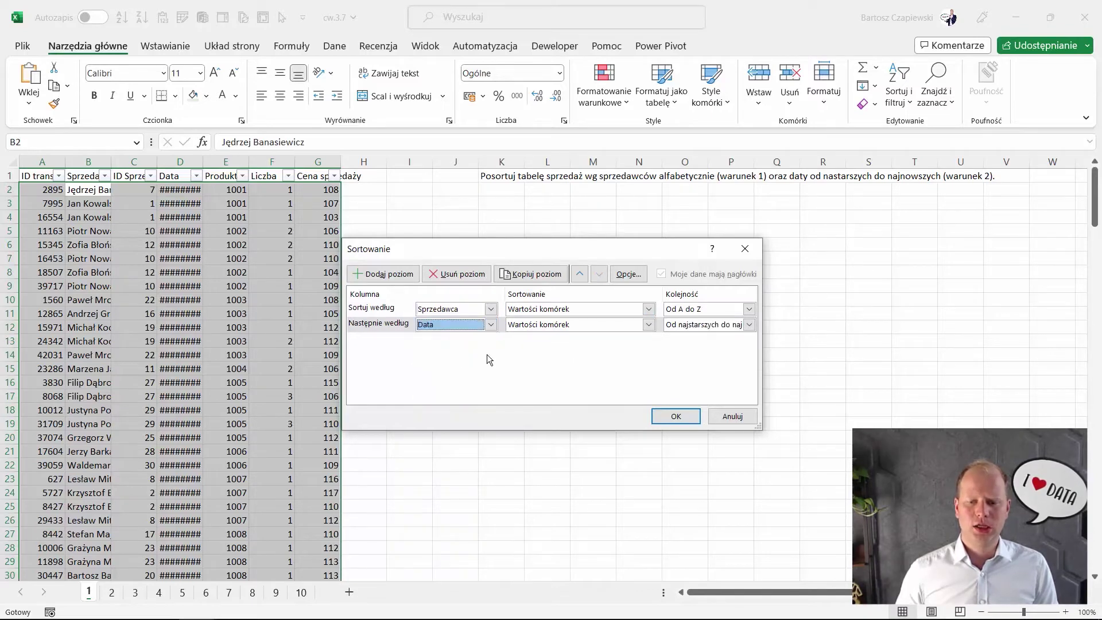
pyautogui.click(677, 417)
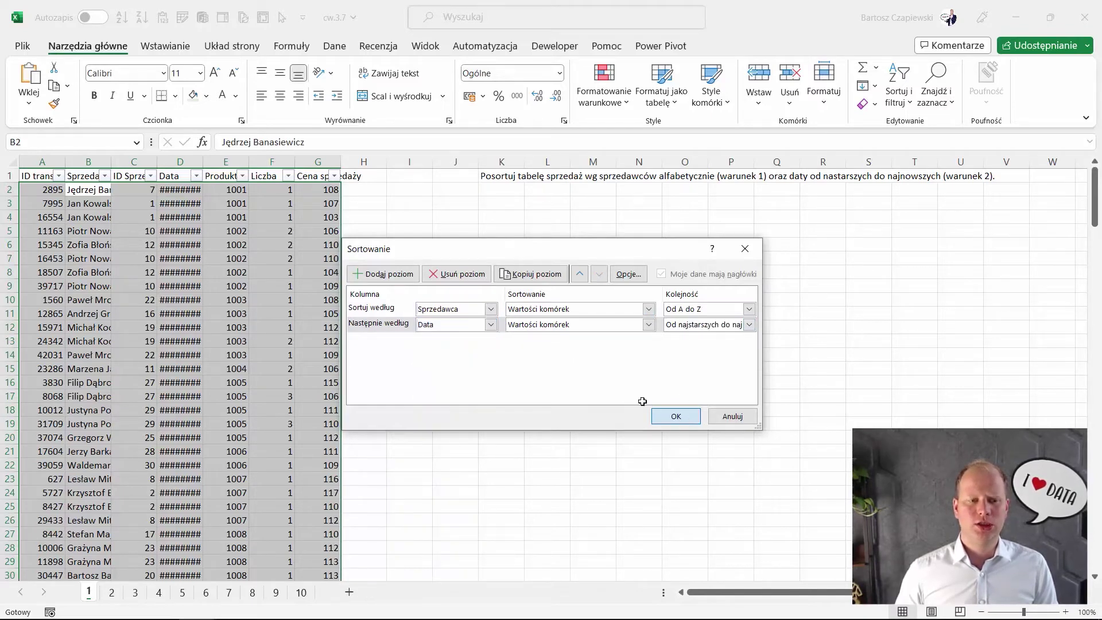
pyautogui.click(12, 162)
# Step: Auto-fit every column width on the sorted sheet, then move to sheet 2
pyautogui.doubleClick(65, 162)
pyautogui.click(232, 192)
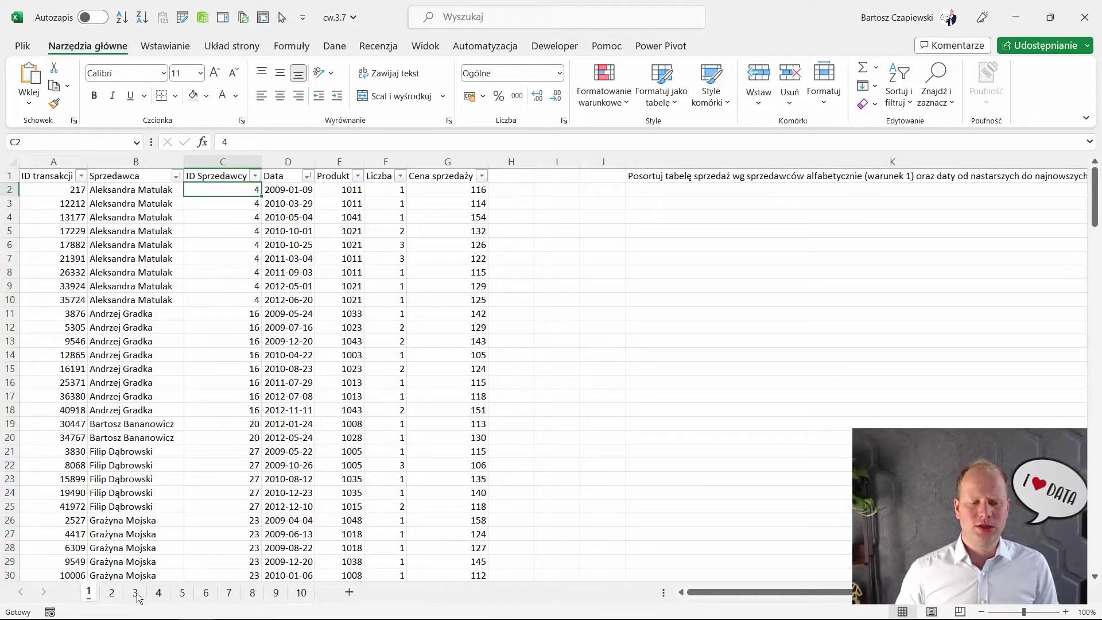
pyautogui.click(111, 593)
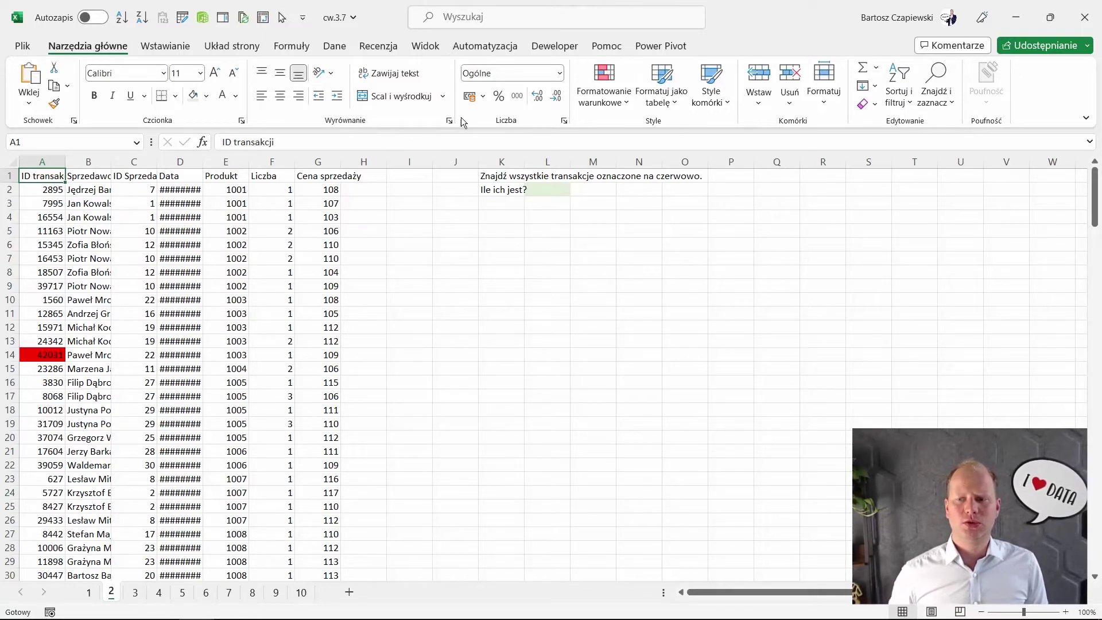
pyautogui.click(898, 89)
# Step: Filter column A by red cell colour to count the red-marked transactions, then clear the filter
pyautogui.click(918, 189)
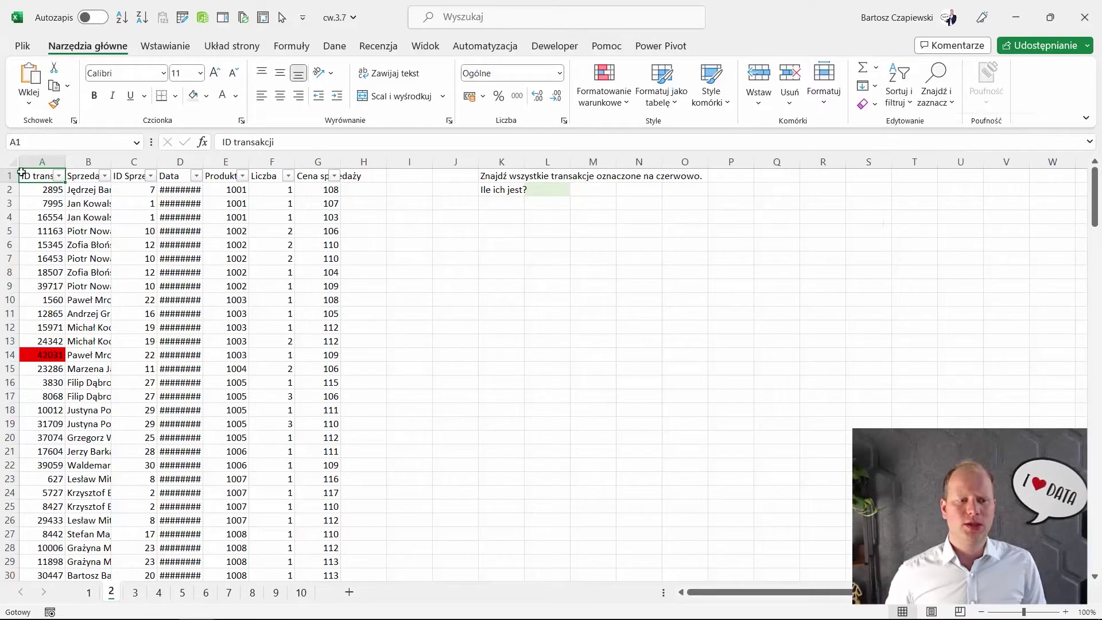
pyautogui.click(60, 176)
pyautogui.moveTo(60, 291)
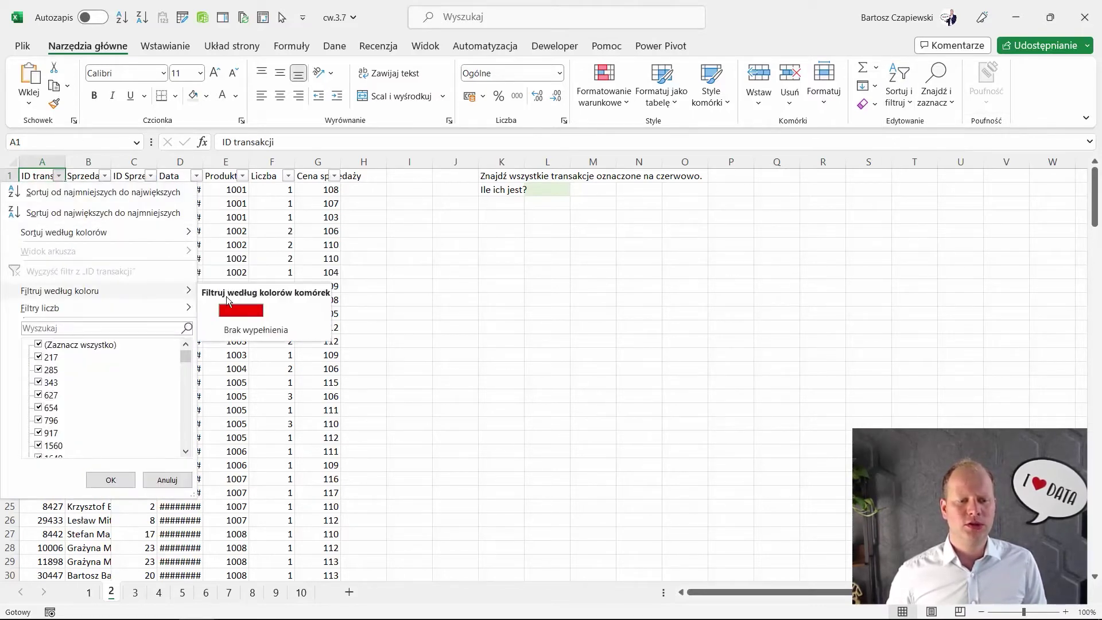
pyautogui.click(244, 315)
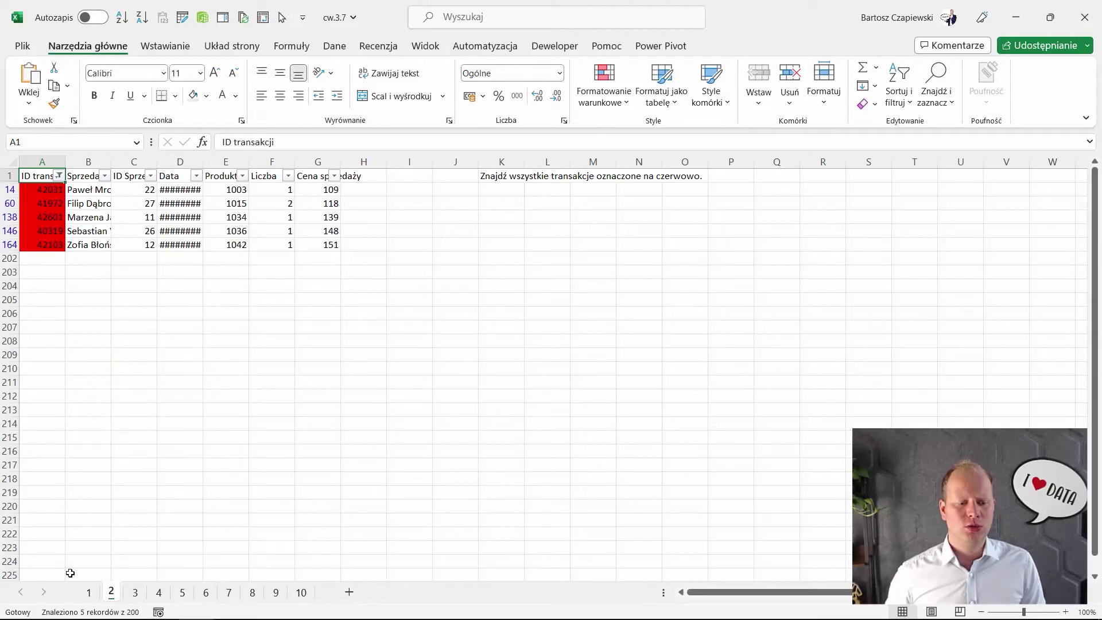
pyautogui.click(501, 190)
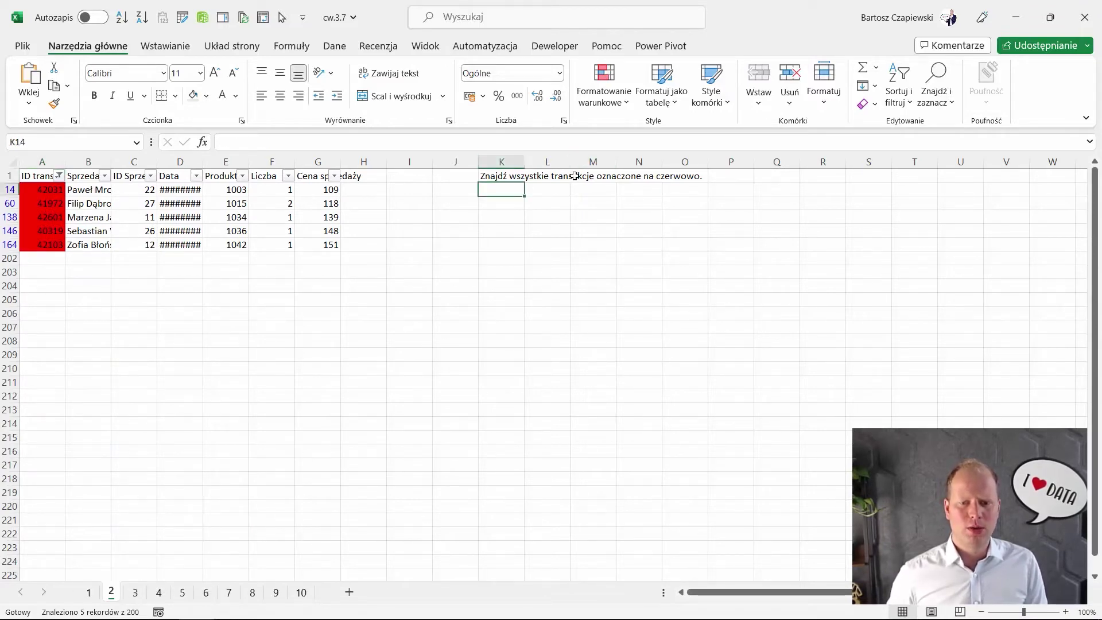
pyautogui.press('Left')
pyautogui.press('Left')
pyautogui.press('Left')
pyautogui.press('Left')
pyautogui.press('Up')
pyautogui.hotkey('ctrl', 'shift', 'l')
# Step: Enter 5 in L2 as the red-transaction count and go to sheet 3
pyautogui.click(544, 190)
pyautogui.write('5')
pyautogui.press('Return')
pyautogui.click(544, 189)
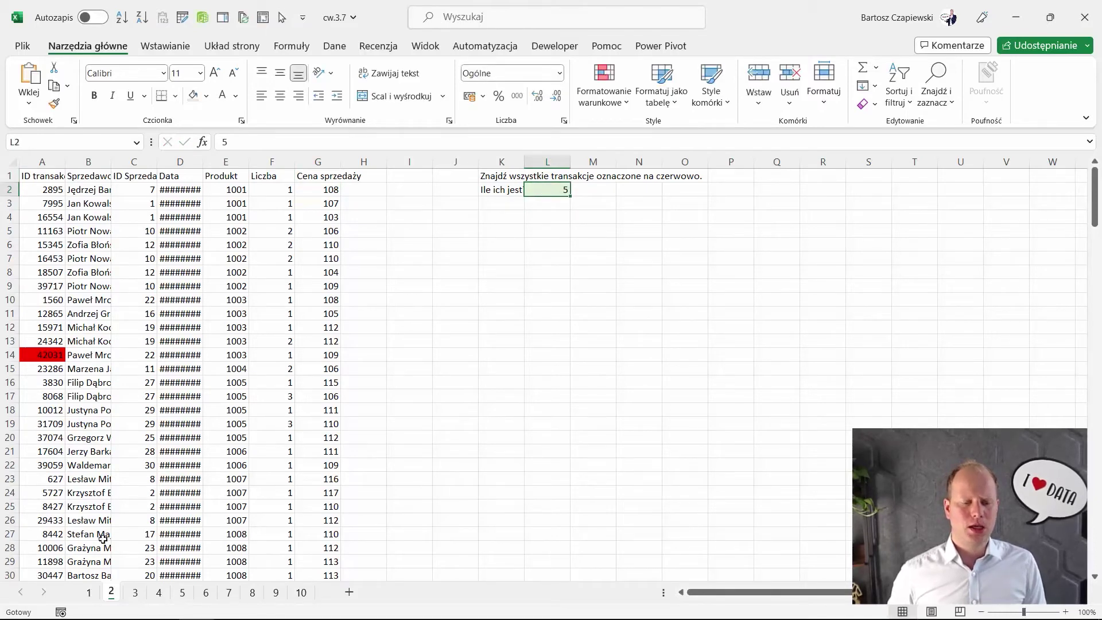
pyautogui.click(135, 593)
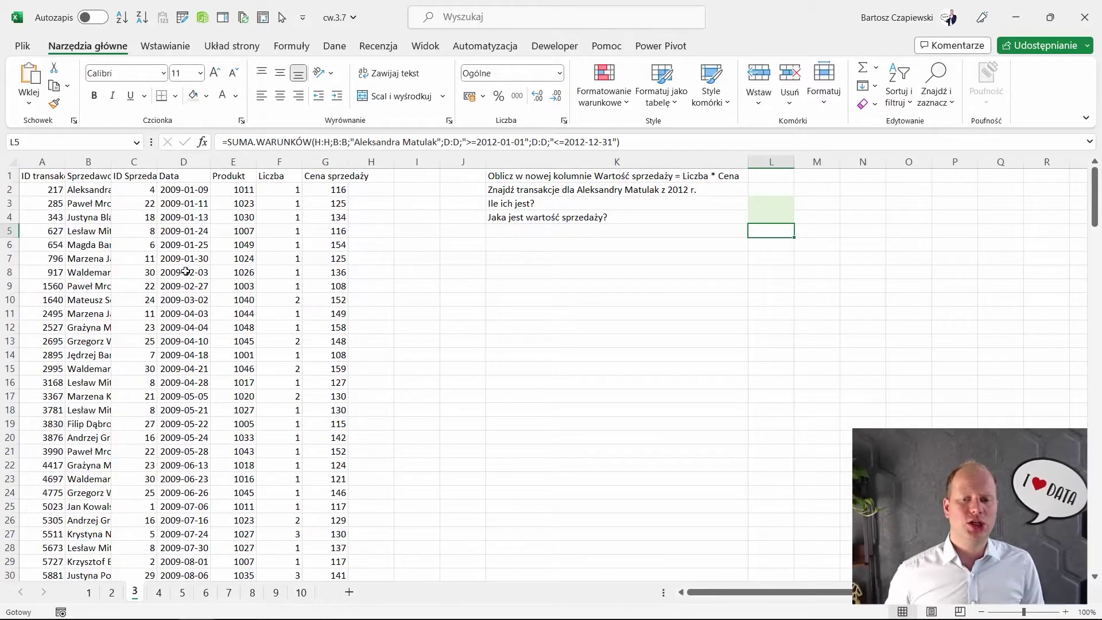
# Step: Abandon the draft 'Wartość ps' header in H1, leaving it empty with G1 selected
pyautogui.click(428, 206)
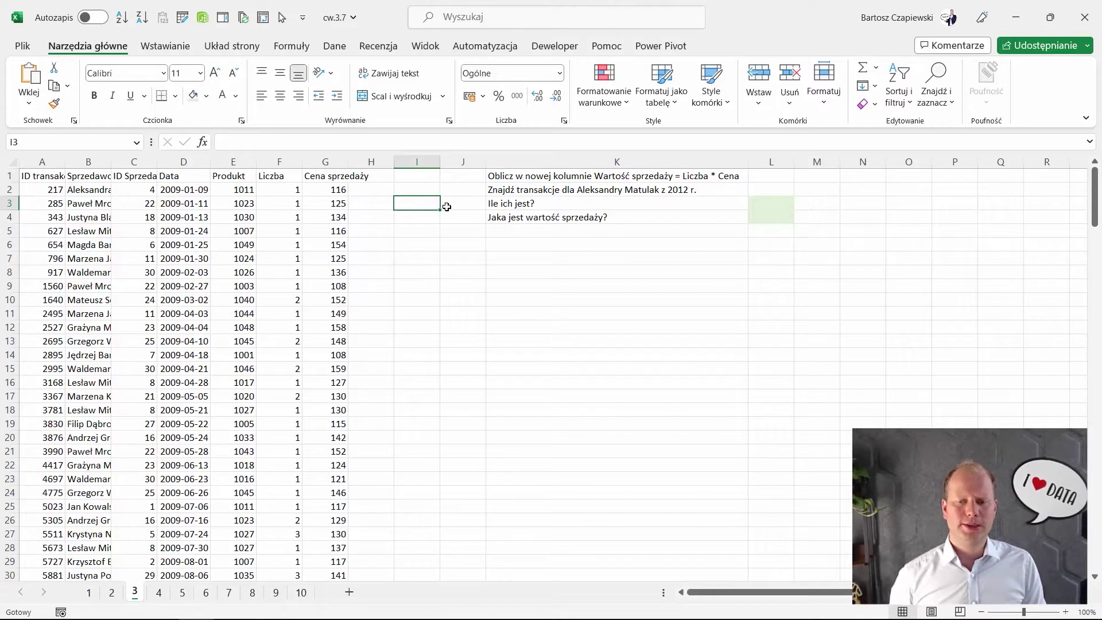
pyautogui.click(379, 175)
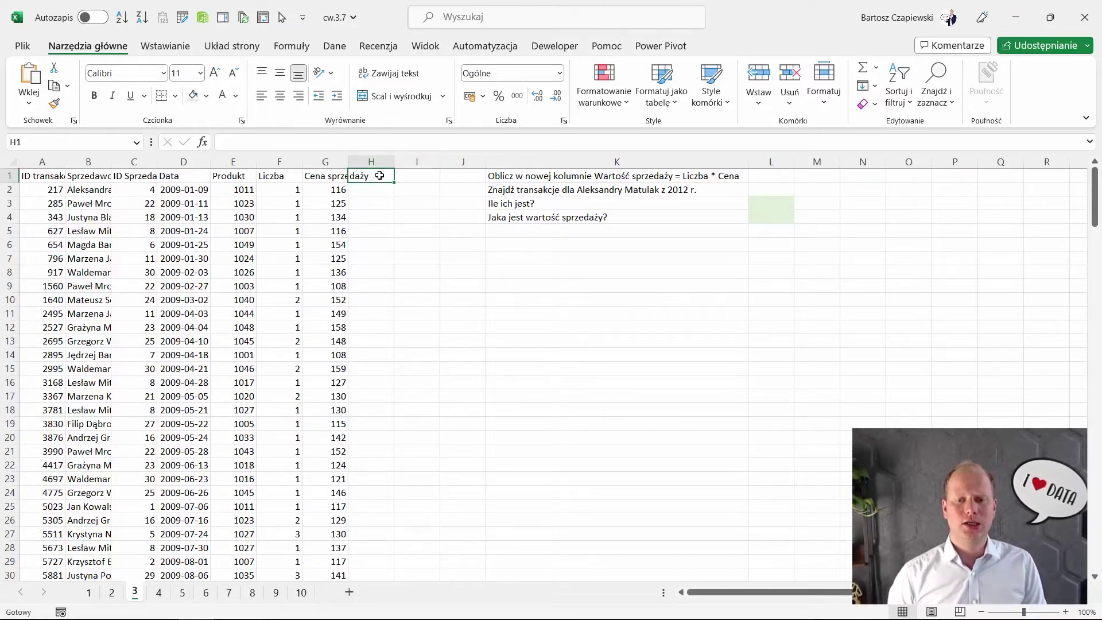
pyautogui.write('W')
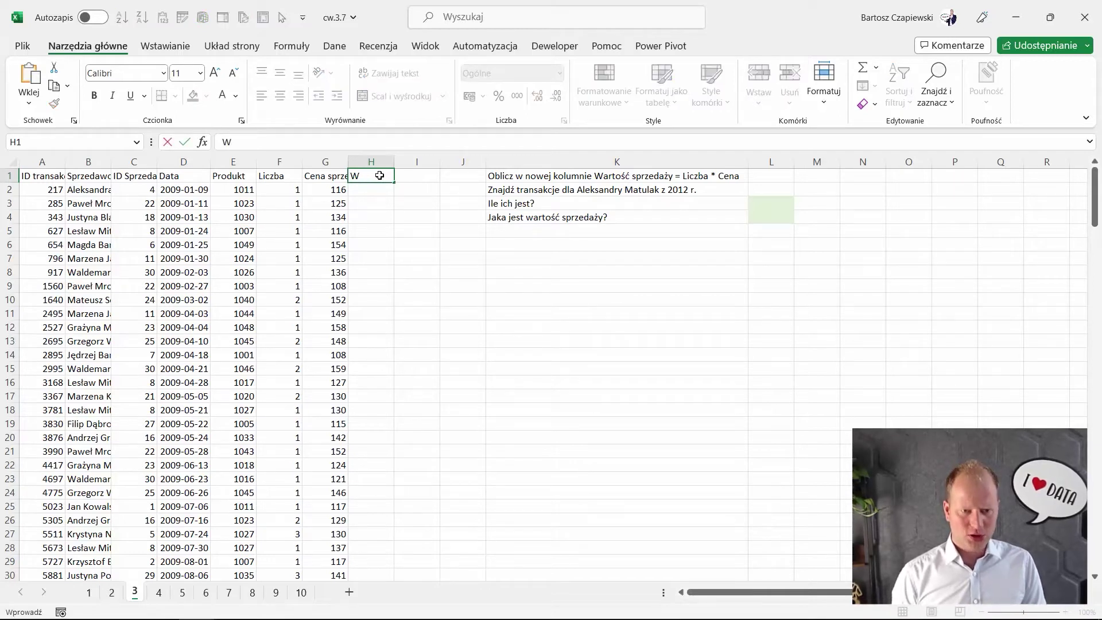
pyautogui.write('arto')
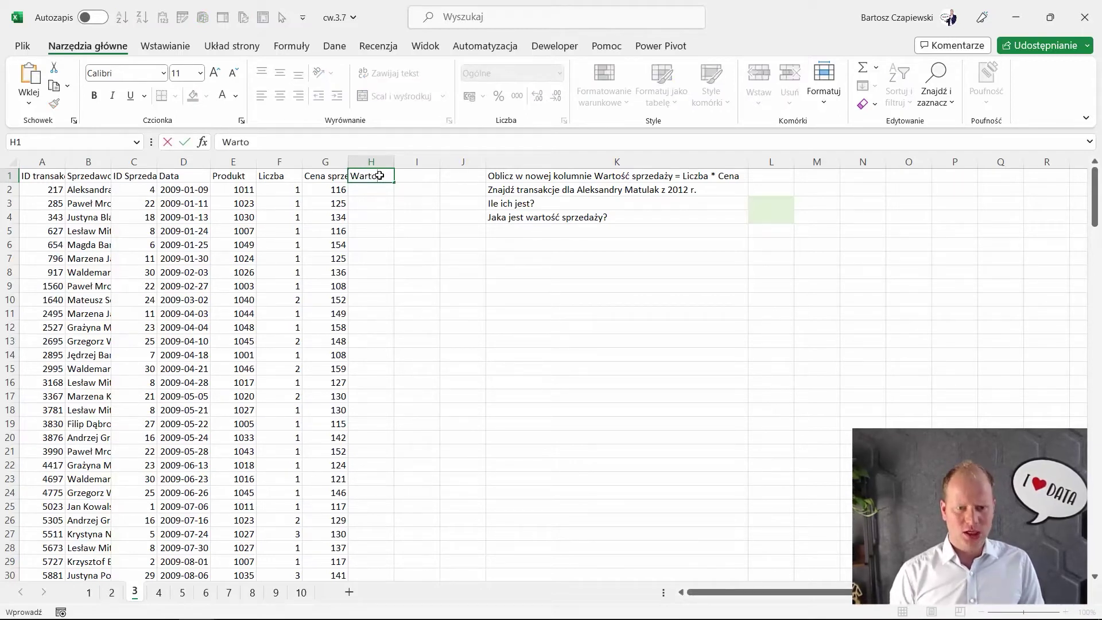
pyautogui.write('ść ps')
pyautogui.press('Escape')
pyautogui.press('Left')
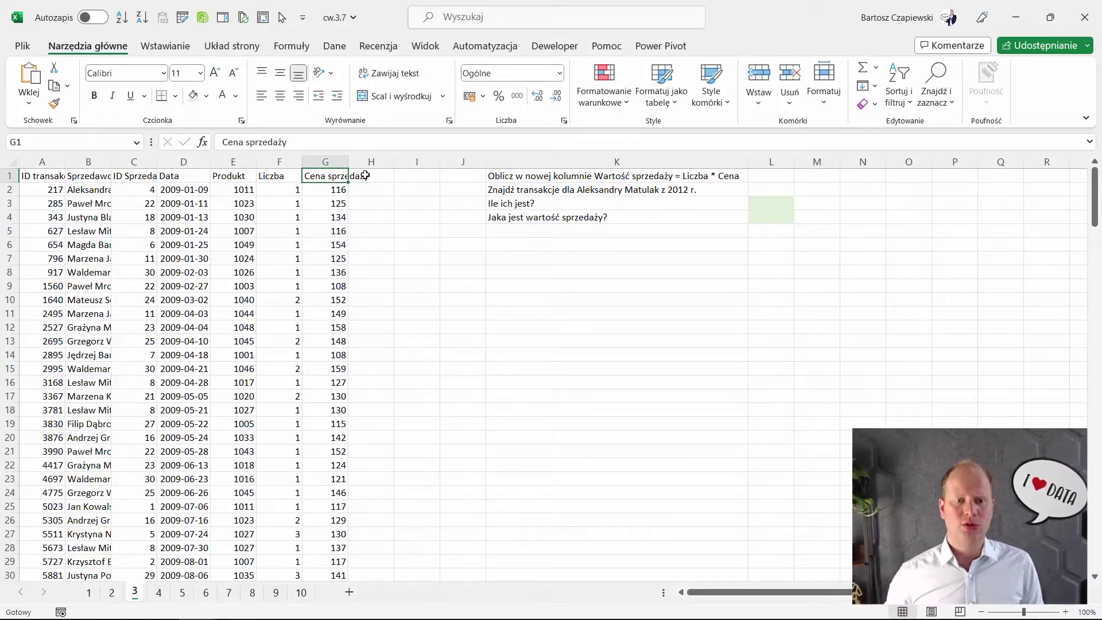
pyautogui.click(185, 47)
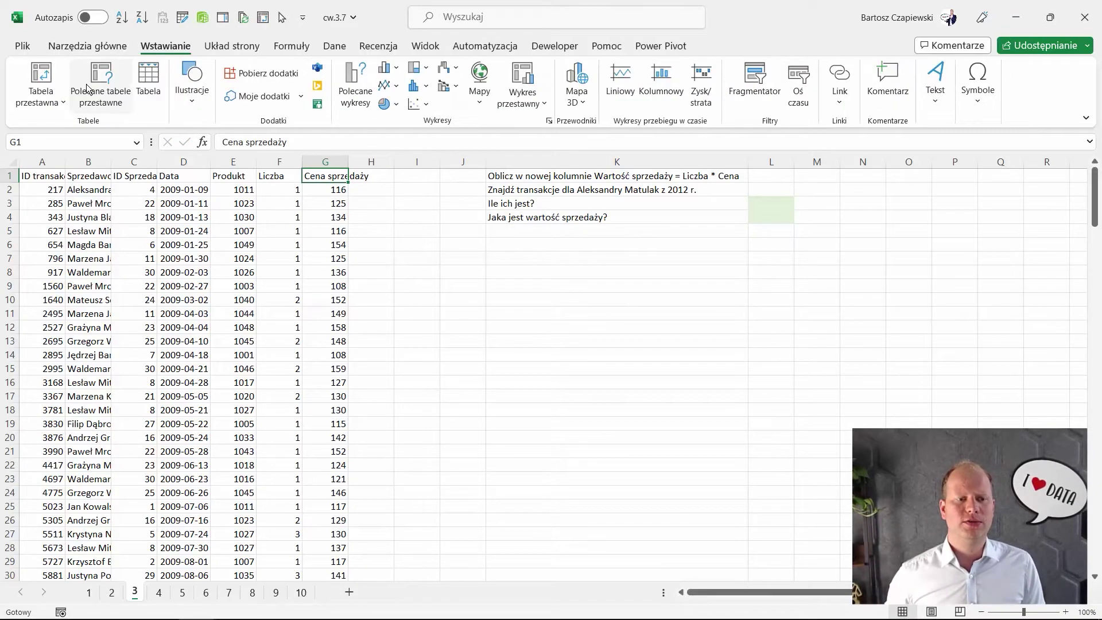
# Step: Convert the sales data into a table and add the header Wartość sprzedaży in H1
pyautogui.click(148, 83)
pyautogui.click(527, 383)
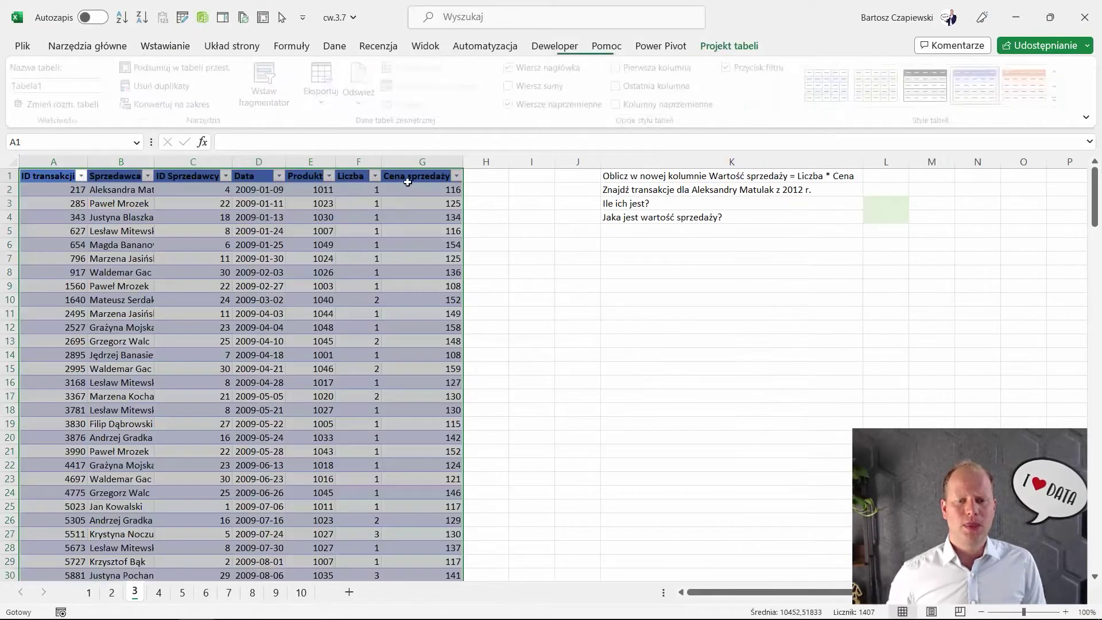
pyautogui.click(479, 176)
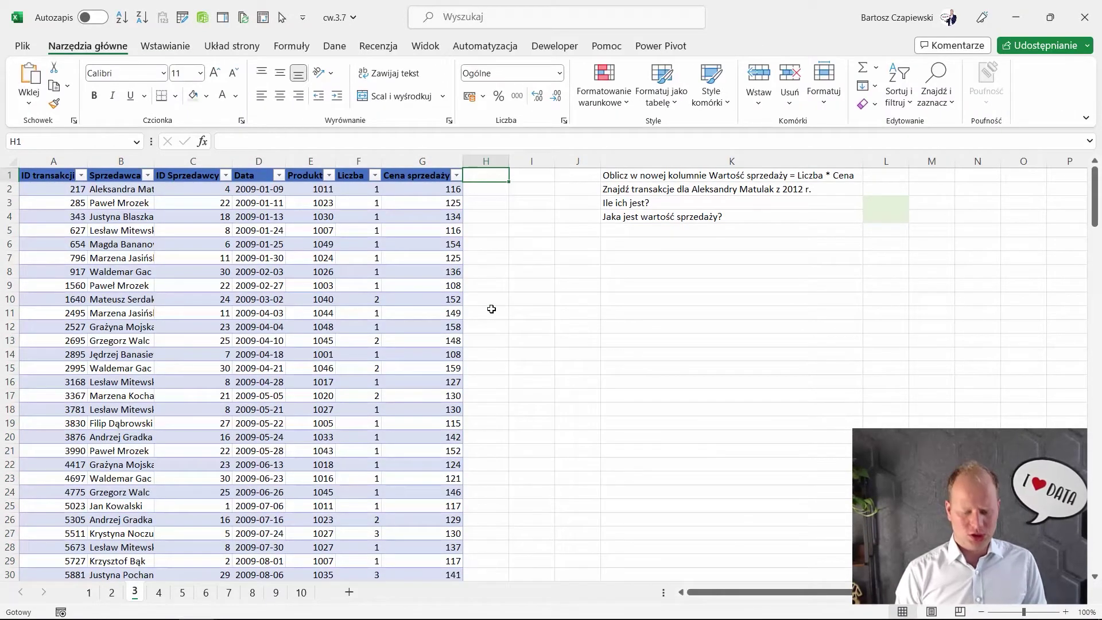
pyautogui.write('Wartość sprzedaży')
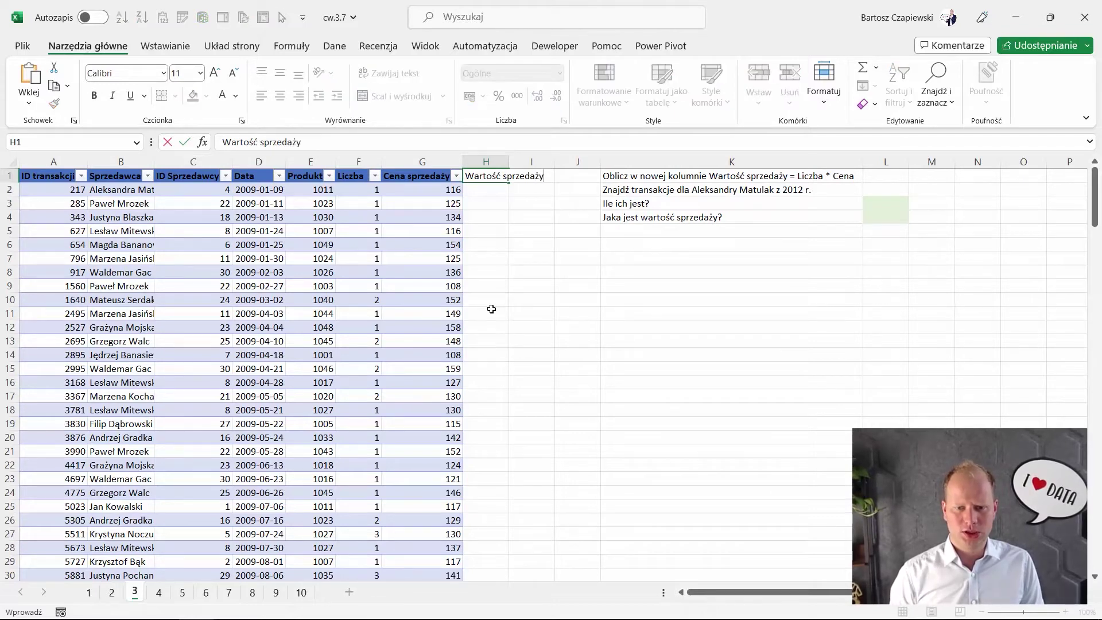
pyautogui.press('Return')
pyautogui.write('=')
pyautogui.press('Left')
pyautogui.press('Left')
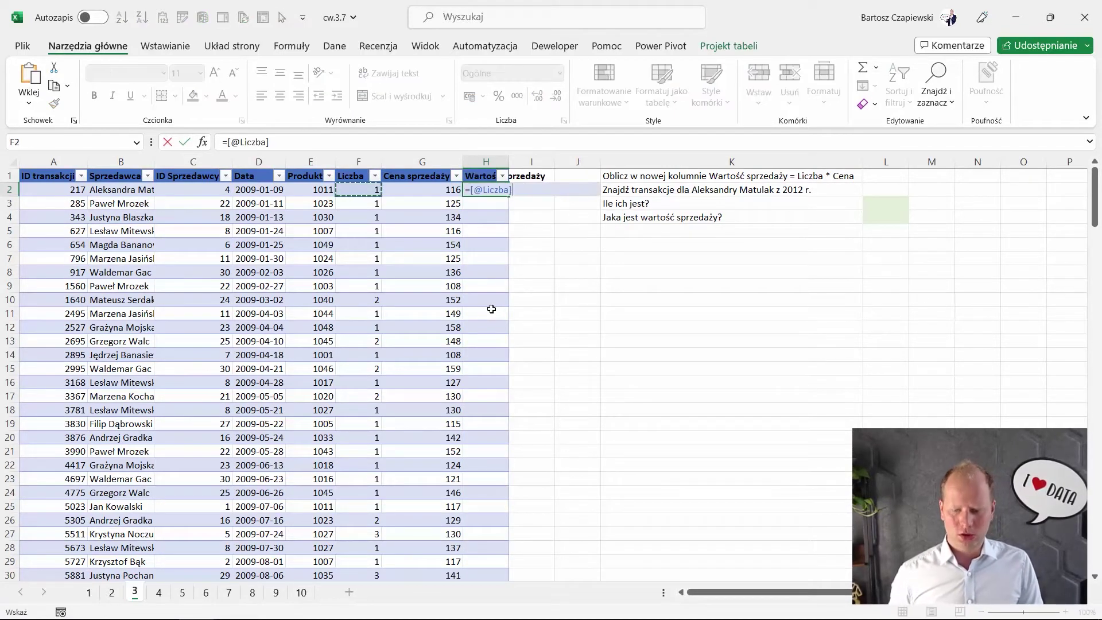
pyautogui.write('*')
pyautogui.press('Right')
pyautogui.press('Return')
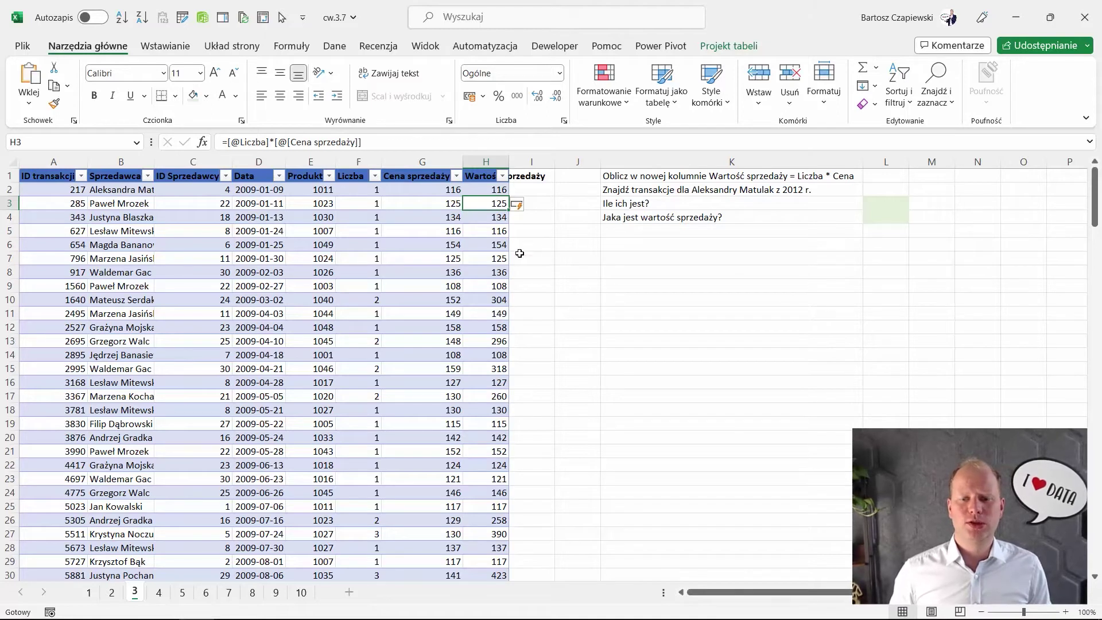
pyautogui.click(250, 179)
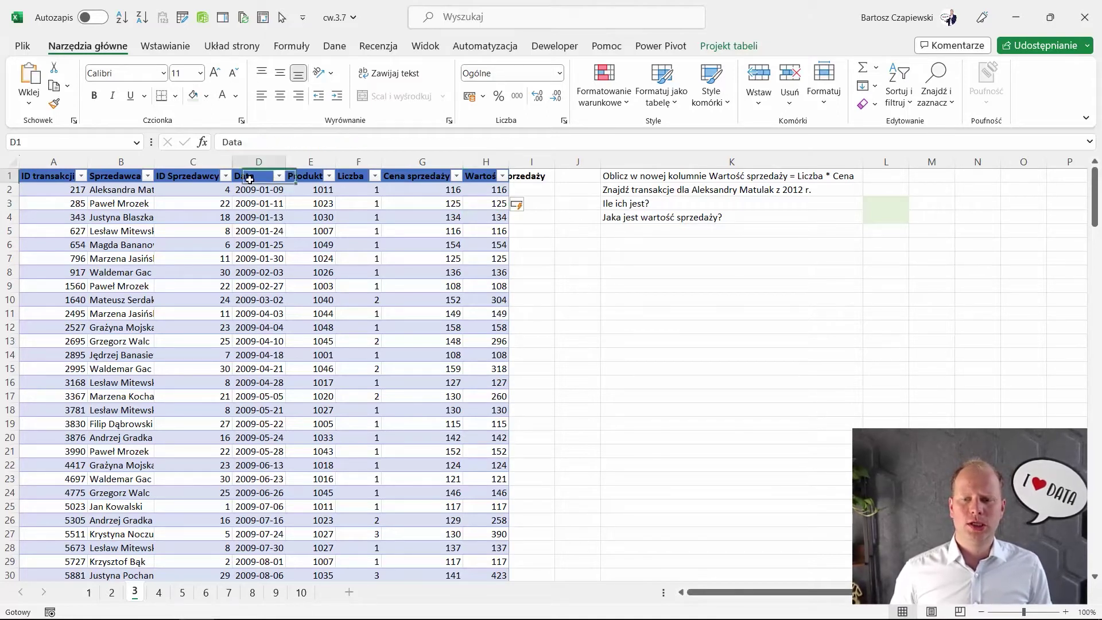
pyautogui.click(148, 176)
# Step: Filter the table to the task's seller and the year 2012
pyautogui.click(38, 345)
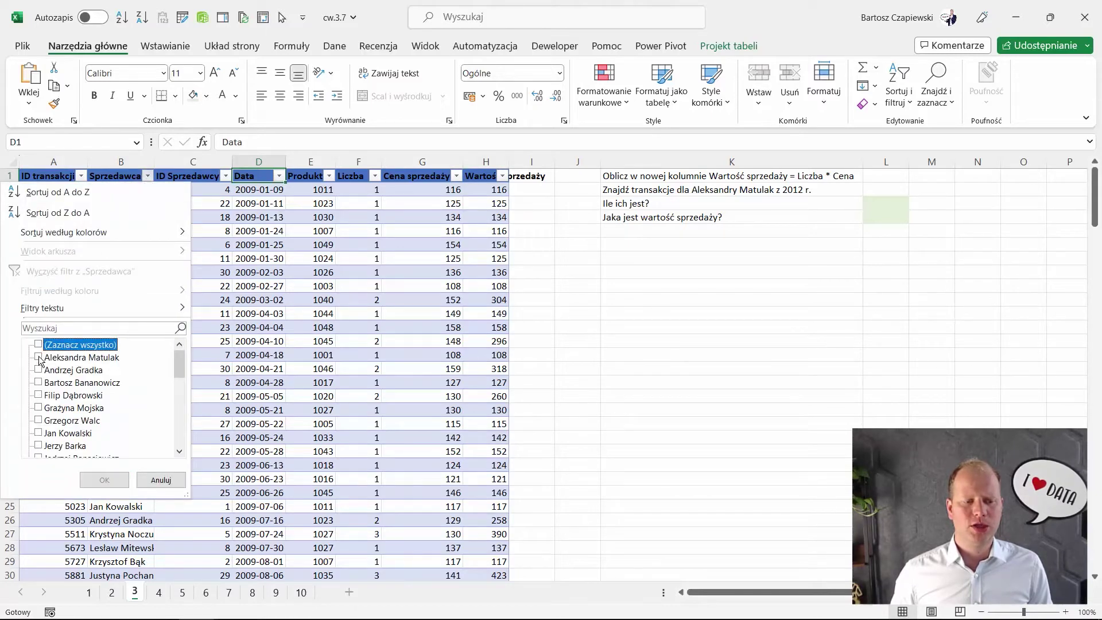
pyautogui.click(38, 357)
pyautogui.click(104, 479)
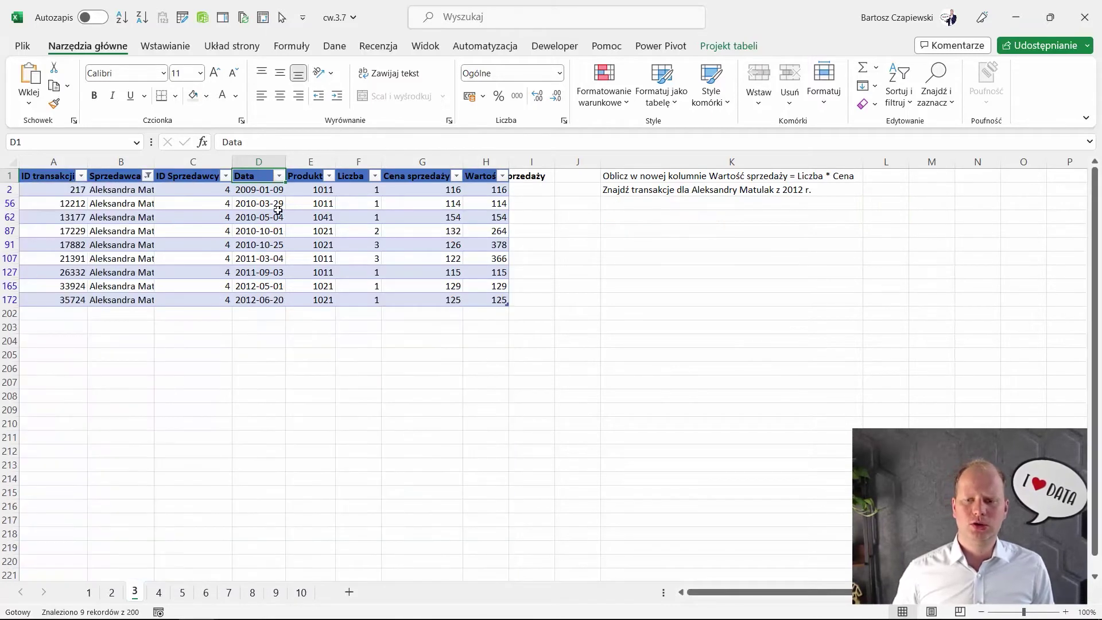
pyautogui.click(279, 177)
pyautogui.click(133, 346)
pyautogui.click(132, 358)
pyautogui.click(195, 481)
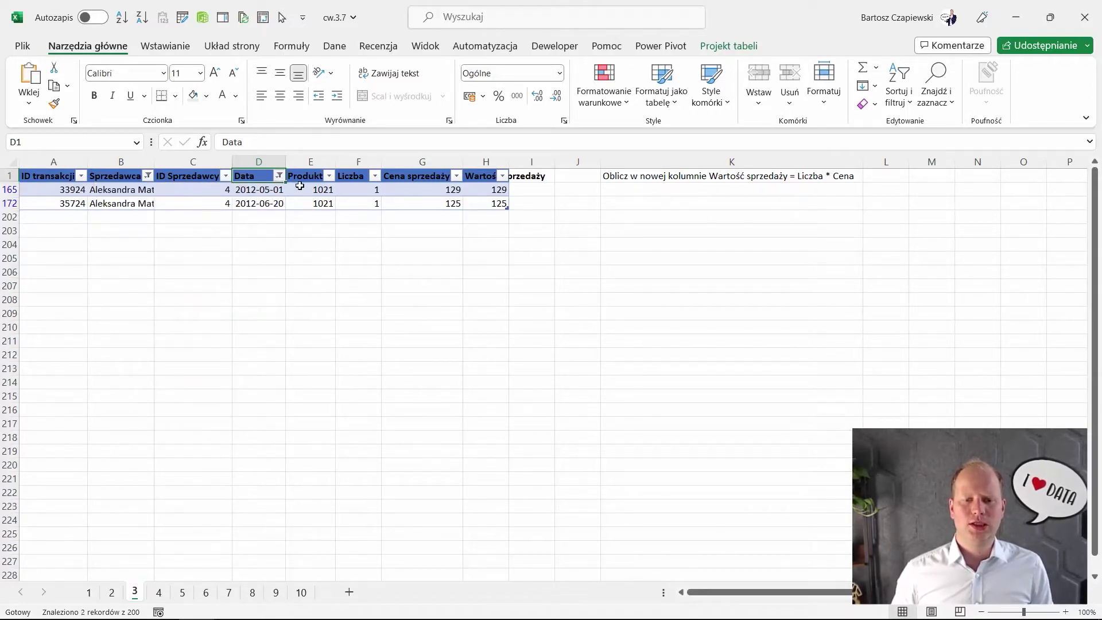
# Step: Select the two remaining sales values to read their sum, 254, then remove all filters
pyautogui.click(493, 192)
pyautogui.keyDown('shift'); pyautogui.click(493, 202); pyautogui.keyUp('shift')
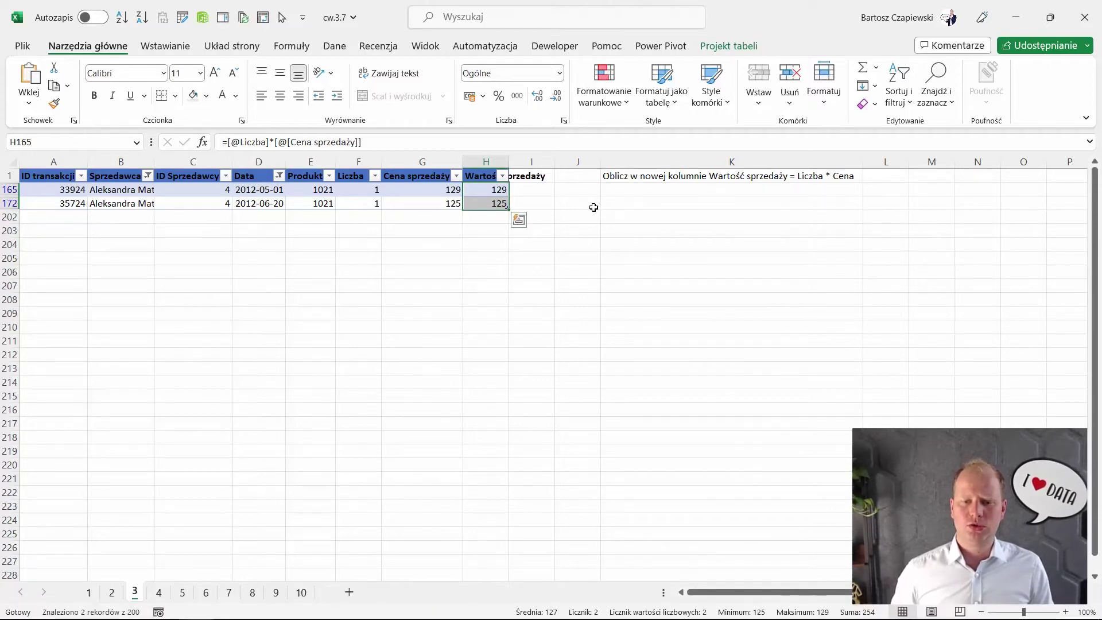
pyautogui.click(253, 175)
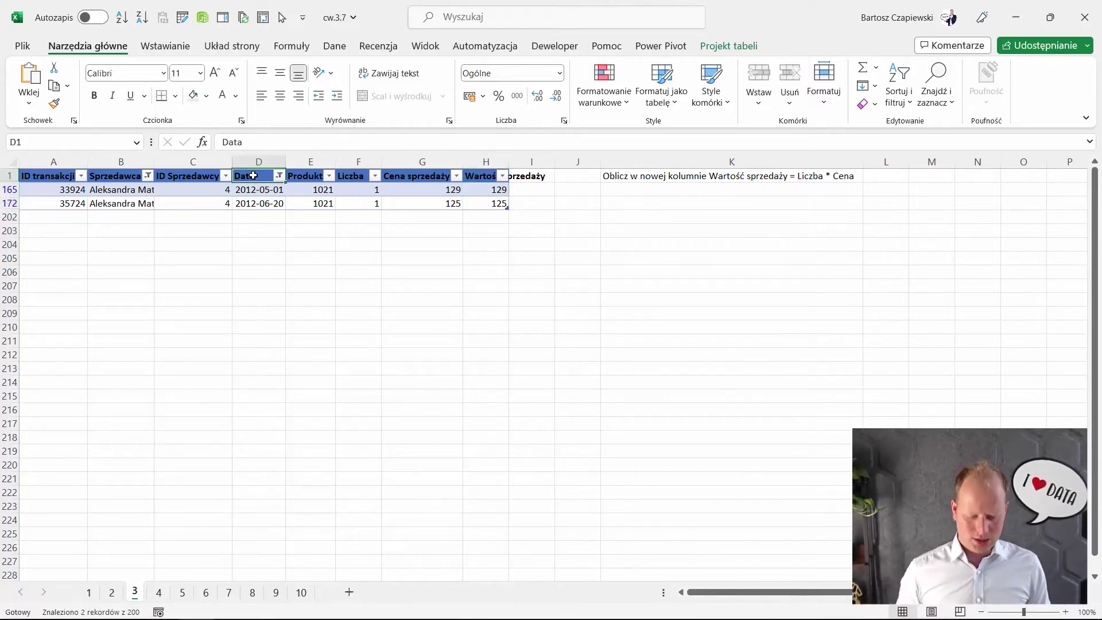
pyautogui.hotkey('ctrl', 'shift', 'l')
pyautogui.click(877, 201)
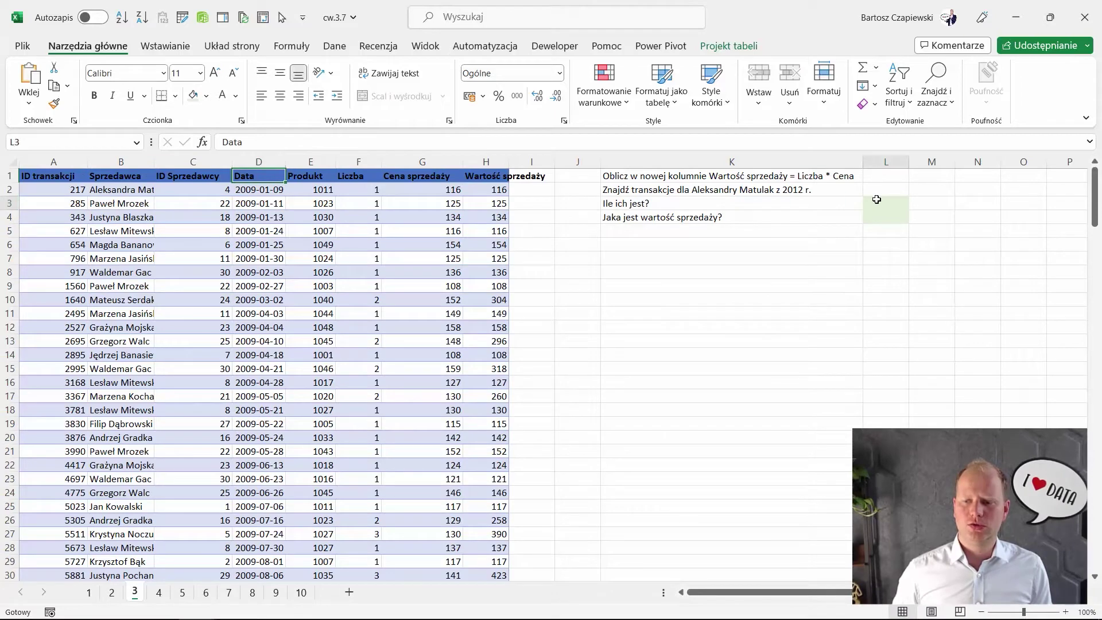
# Step: Enter 254 in L3 as the answer
pyautogui.write('254')
pyautogui.press('Return')
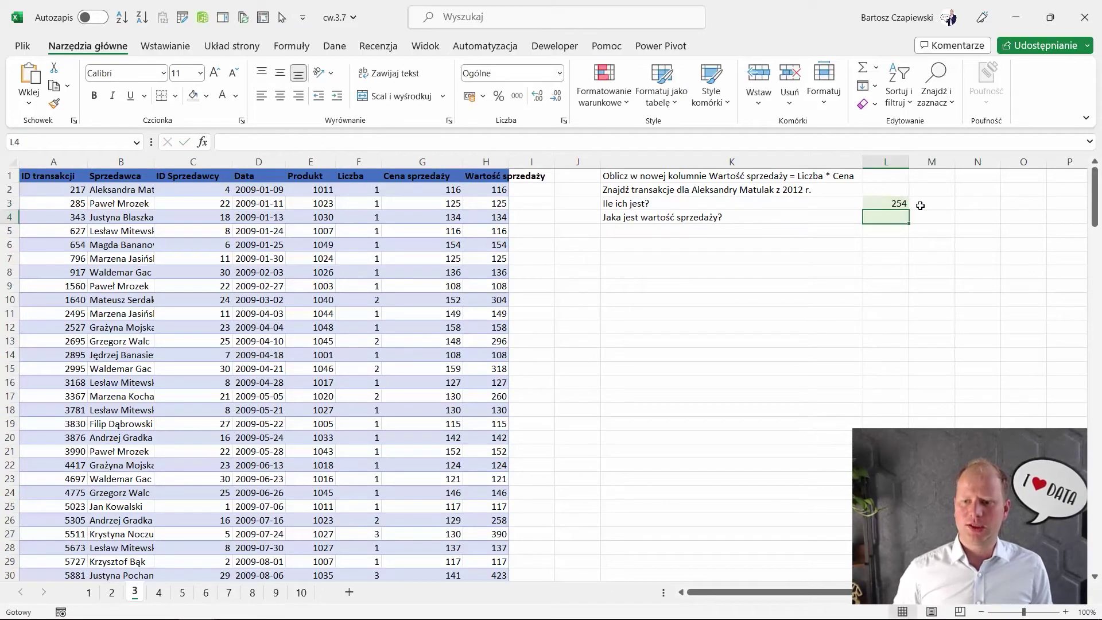
pyautogui.click(922, 231)
pyautogui.click(890, 233)
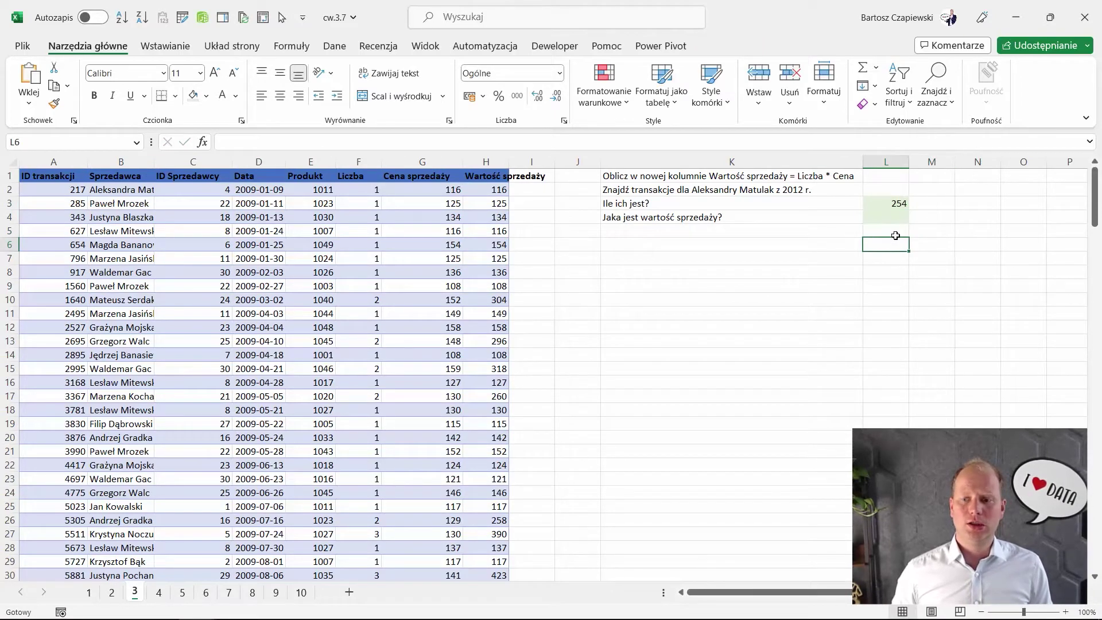
pyautogui.hotkey('ctrl', 'v')
# Step: Copy the SUMA.WARUNKÓW formula from L5 into L4, totalling the seller's 2012 sales as 254
pyautogui.moveTo(620, 142); pyautogui.dragTo(222, 142)
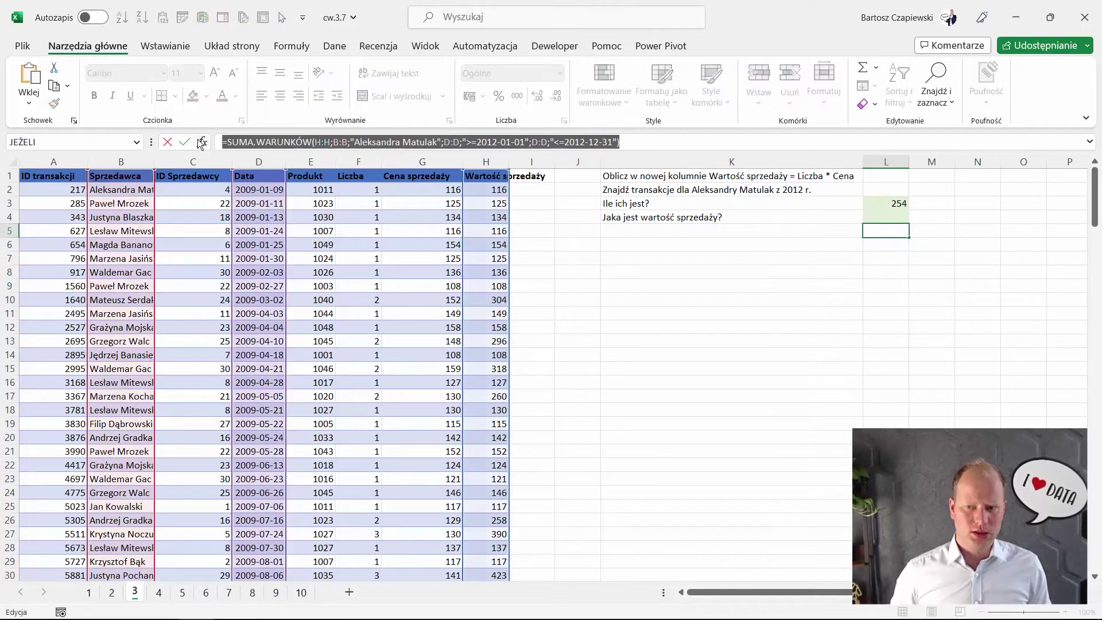
pyautogui.press('Escape')
pyautogui.click(879, 217)
pyautogui.hotkey('ctrl', 'v')
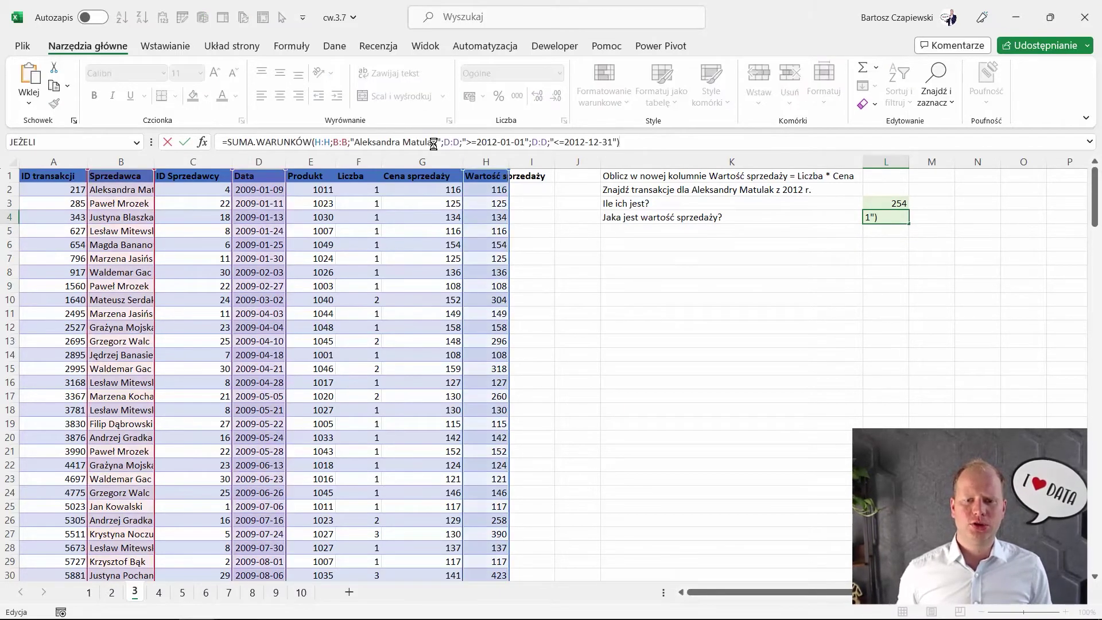
pyautogui.press('Return')
pyautogui.press('Up')
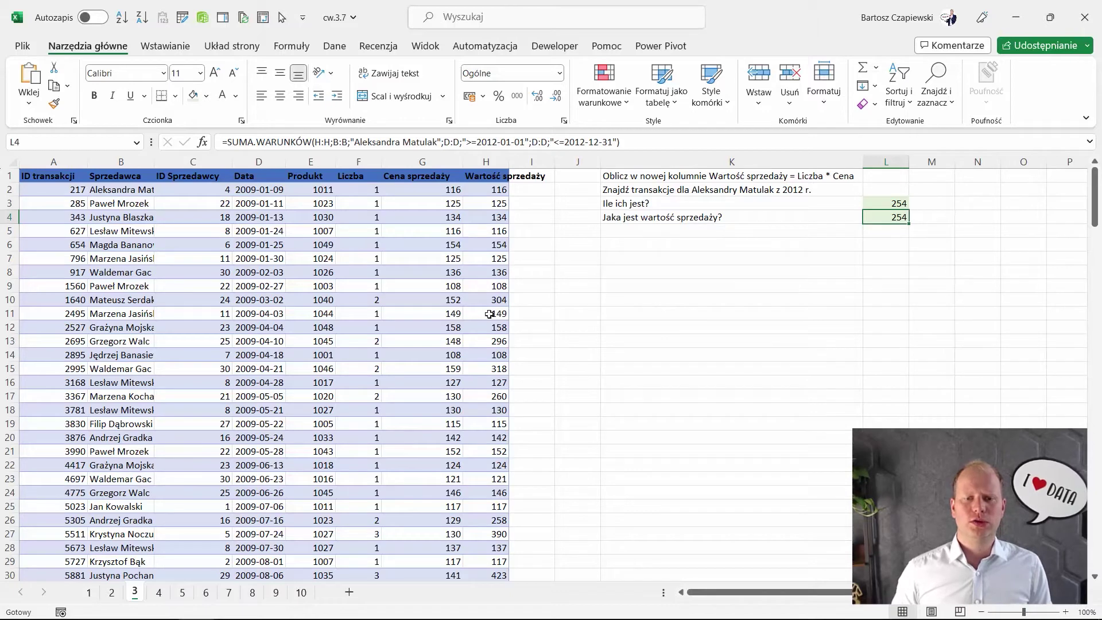
# Step: On sheet 4, enter =MAX(G:G) in L2 to return the highest sale price, 164
pyautogui.click(159, 592)
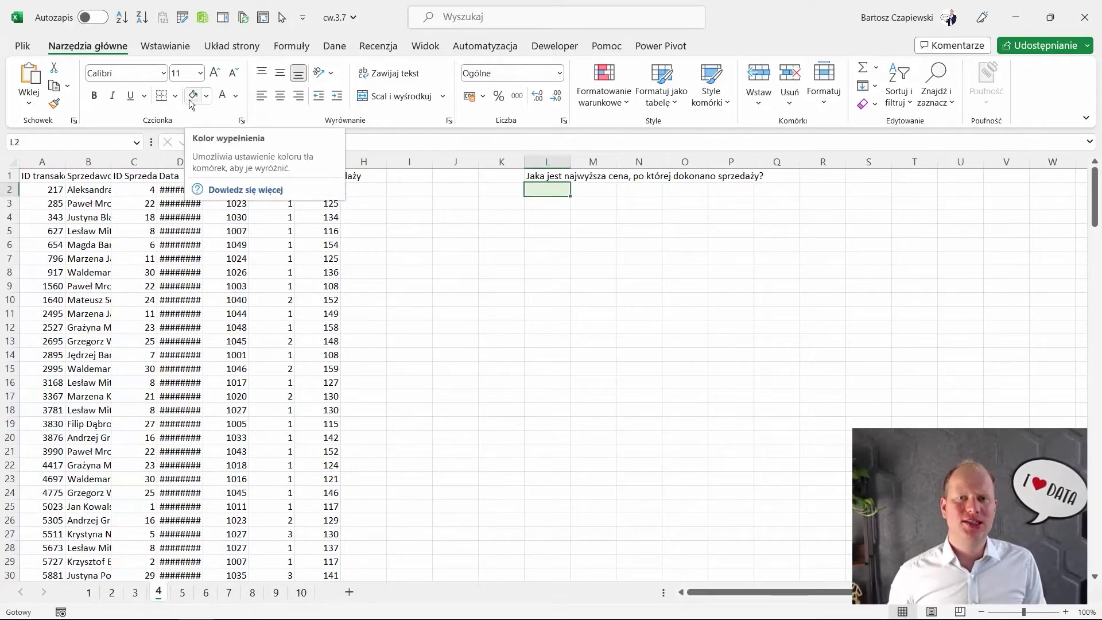
pyautogui.write('=ma')
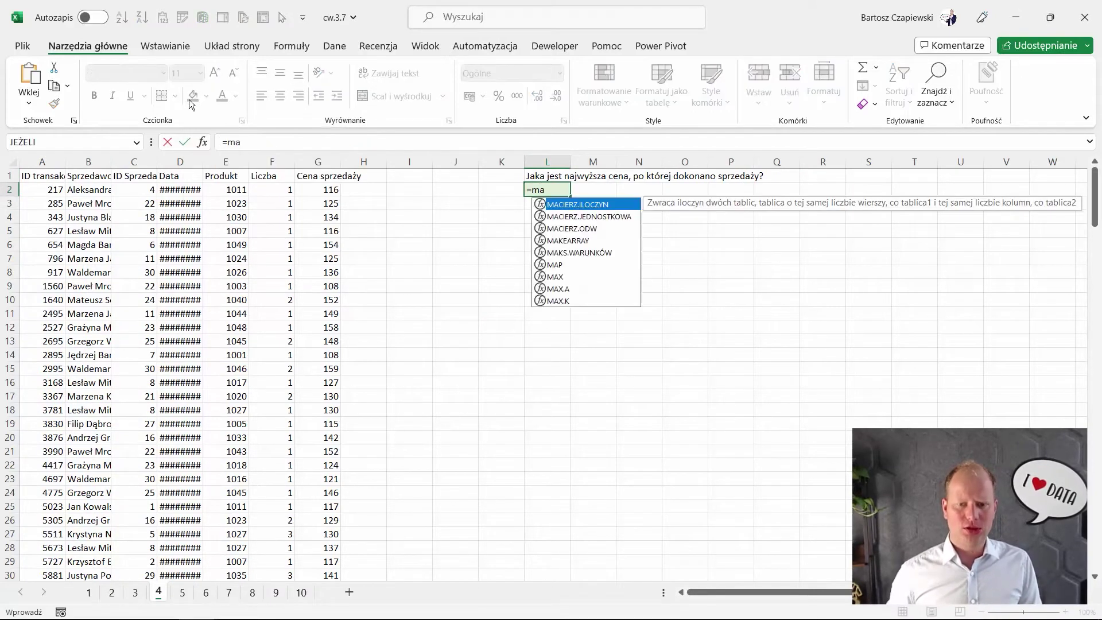
pyautogui.press('Down')
pyautogui.press('Down')
pyautogui.press('Down')
pyautogui.press('Down')
pyautogui.press('Down')
pyautogui.press('Down')
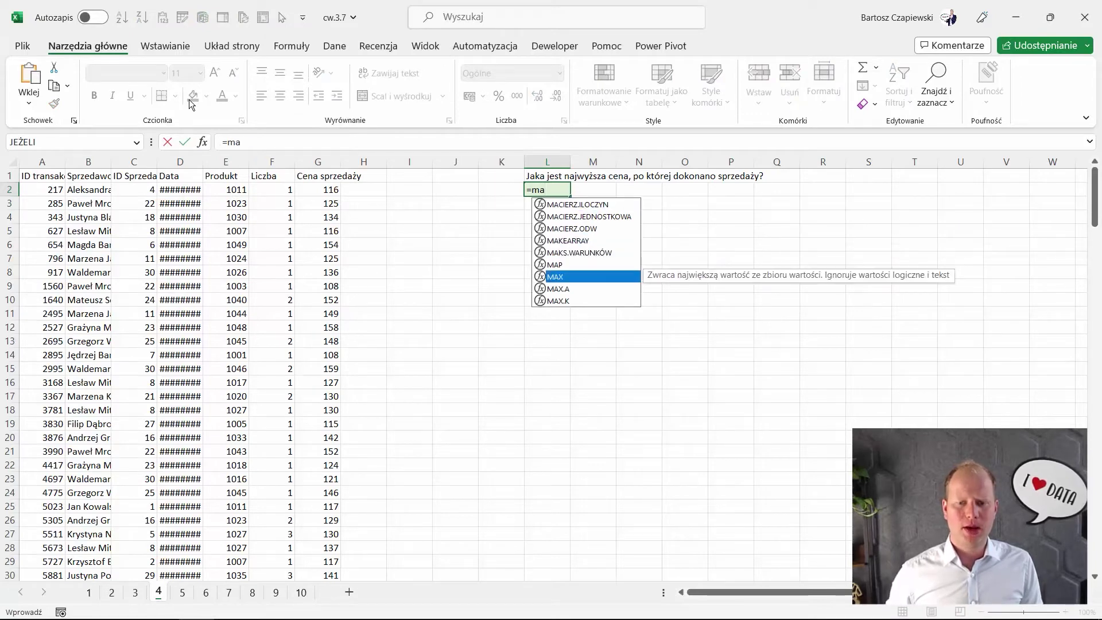
pyautogui.press('Tab')
pyautogui.click(320, 160)
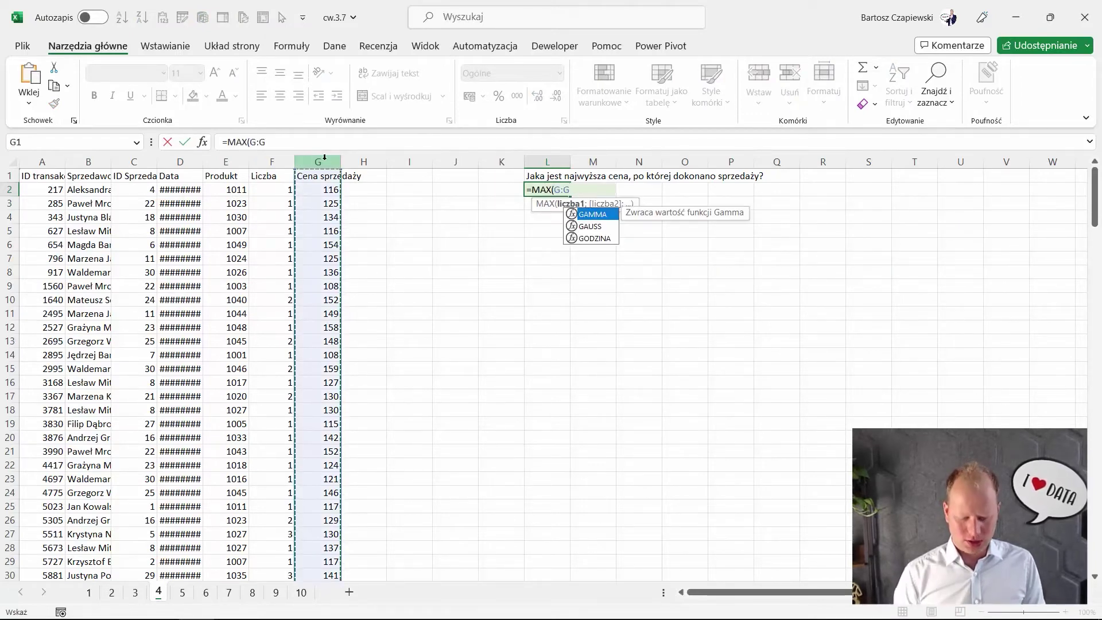
pyautogui.write(')')
pyautogui.hotkey('ctrl', 'Return')
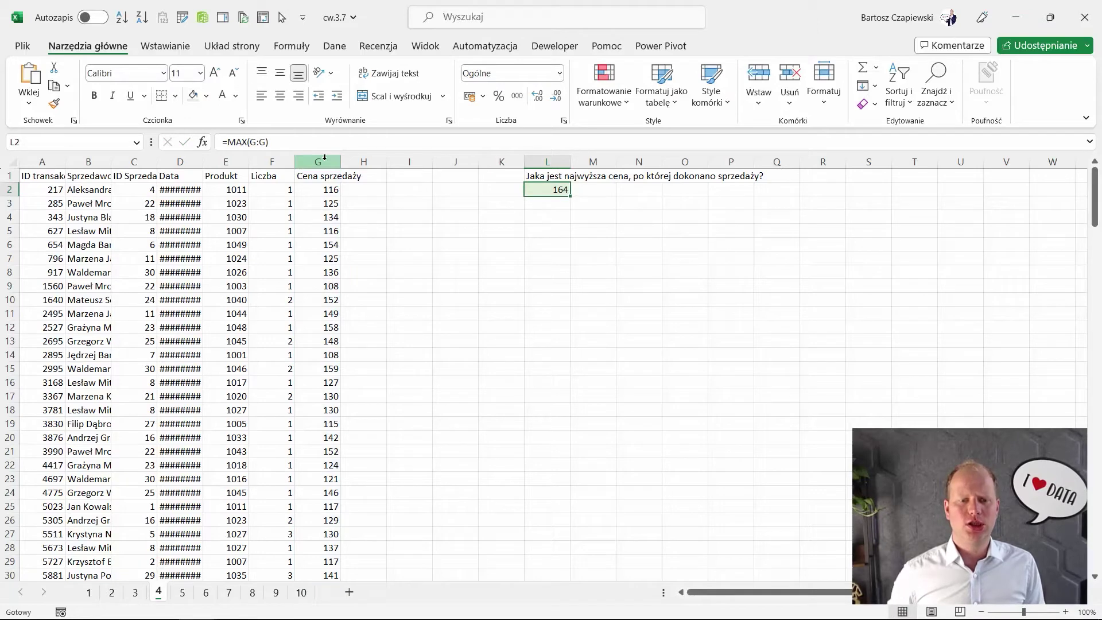
pyautogui.click(183, 592)
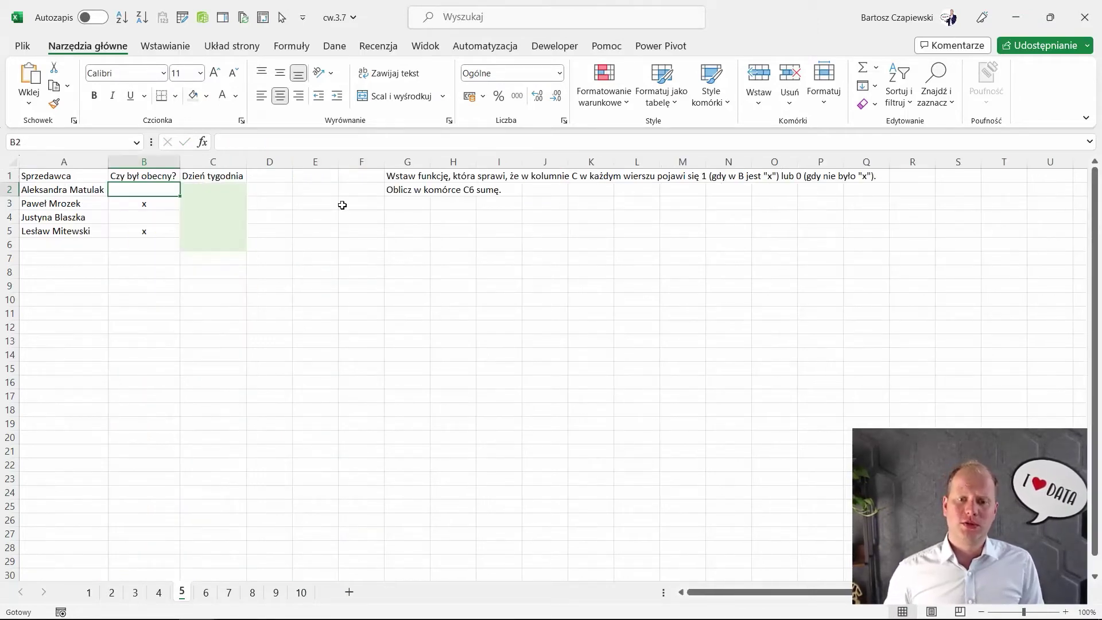
# Step: Enter =JEŻELI(B2="x";1;0) in C2 and fill it down to C5
pyautogui.click(234, 186)
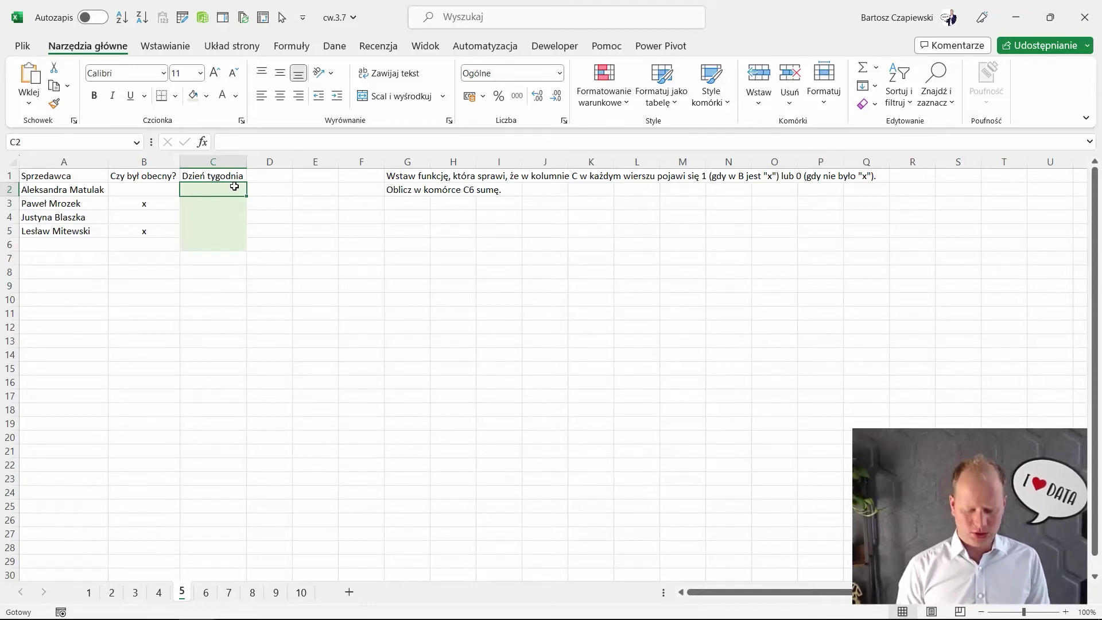
pyautogui.write('=je')
pyautogui.press('Tab')
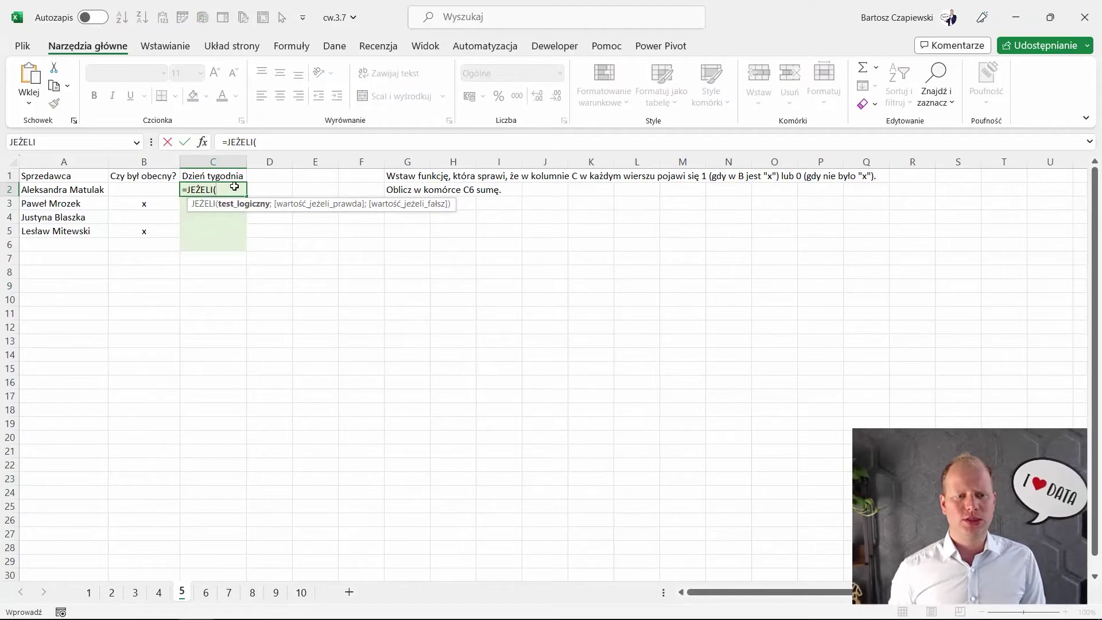
pyautogui.press('Left')
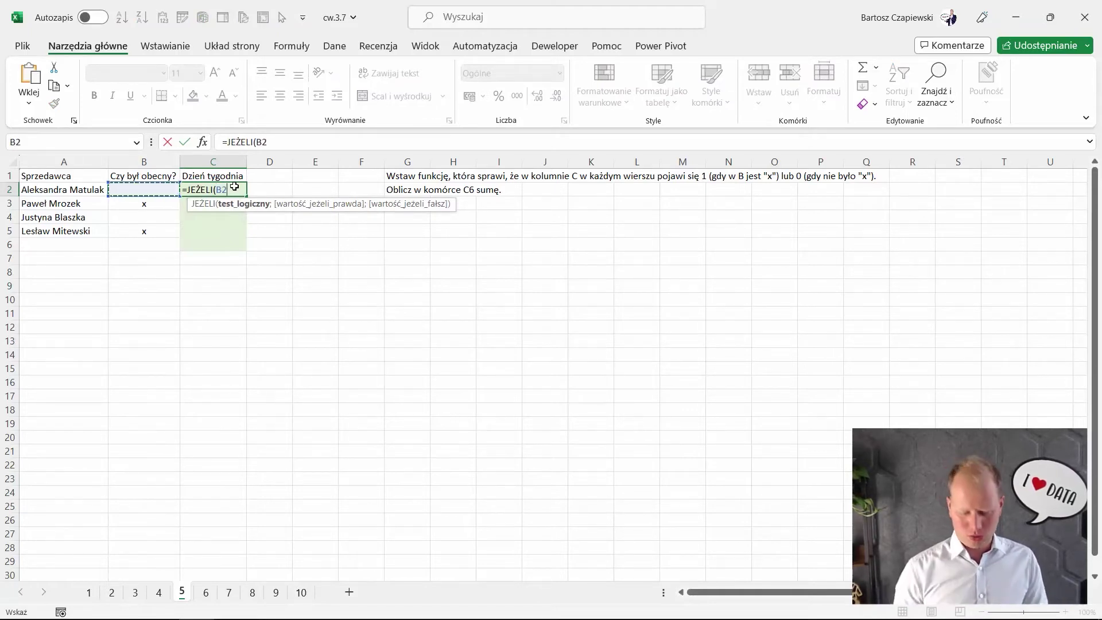
pyautogui.write('=')
pyautogui.write('"x";1')
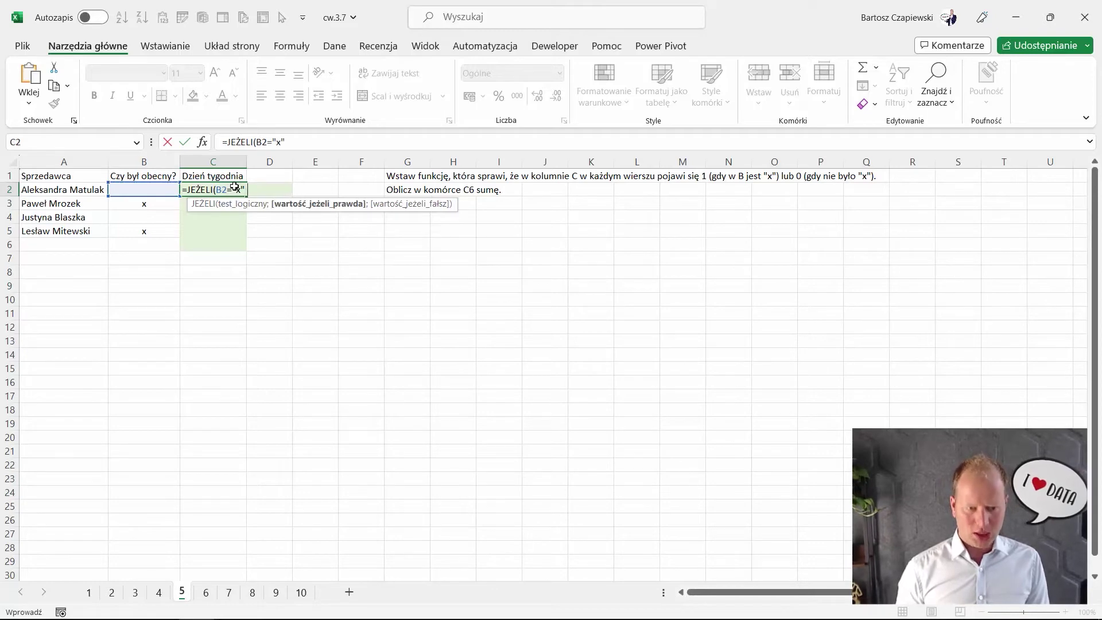
pyautogui.write(';0')
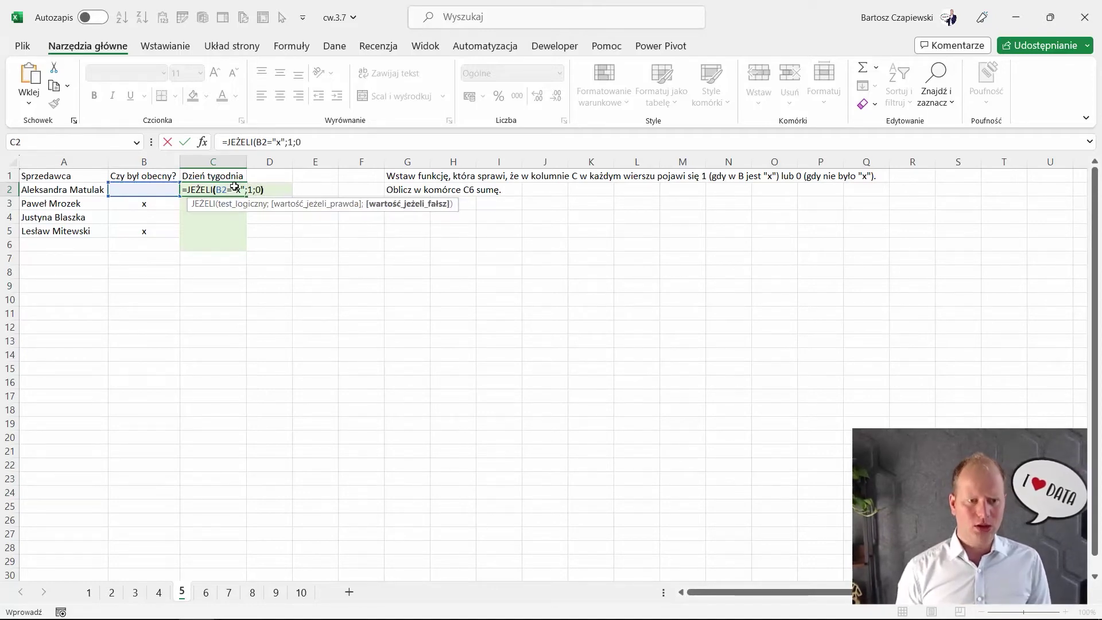
pyautogui.press('Return')
pyautogui.click(237, 188)
pyautogui.moveTo(246, 197); pyautogui.dragTo(241, 236)
# Step: Total the 1/0 flags in C6 with =SUMA(C2:C5), giving 2
pyautogui.click(227, 245)
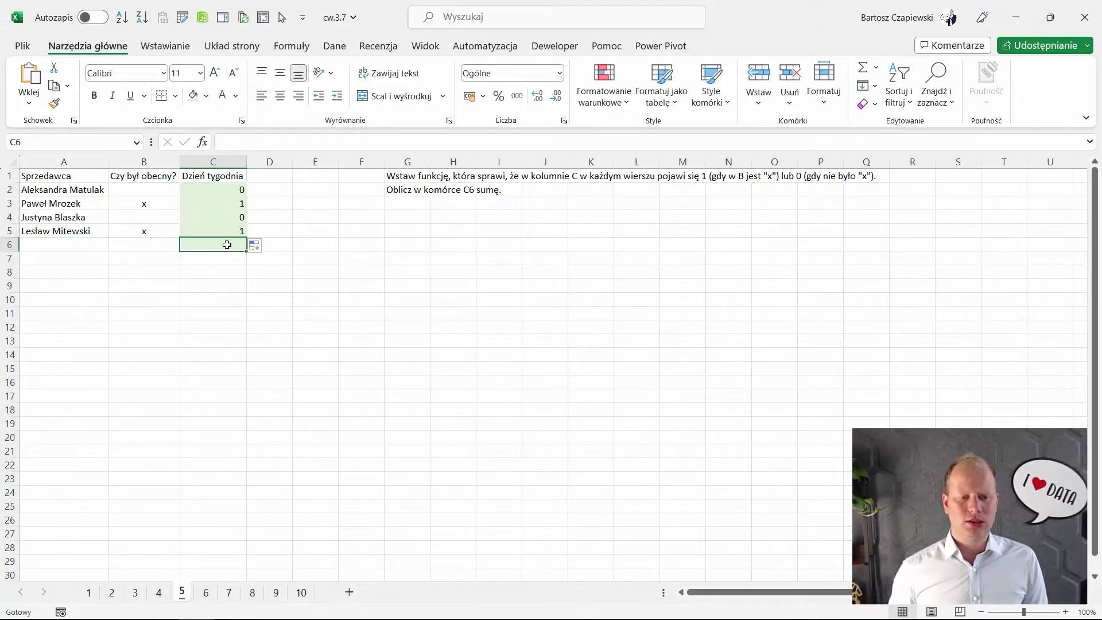
pyautogui.hotkey('alt', '=')
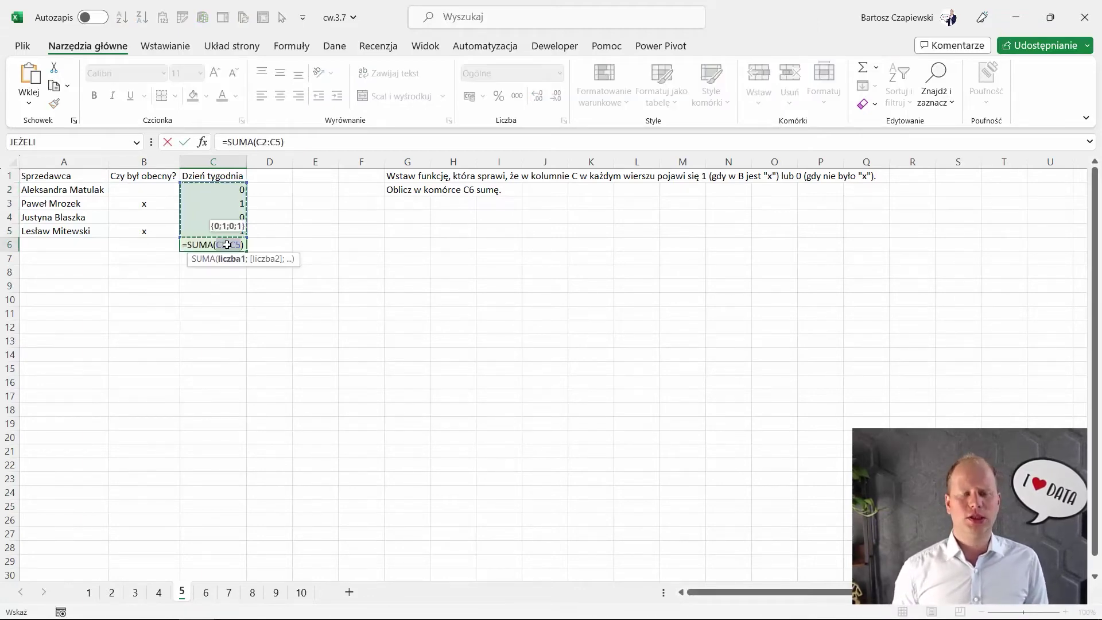
pyautogui.press('Return')
pyautogui.click(227, 245)
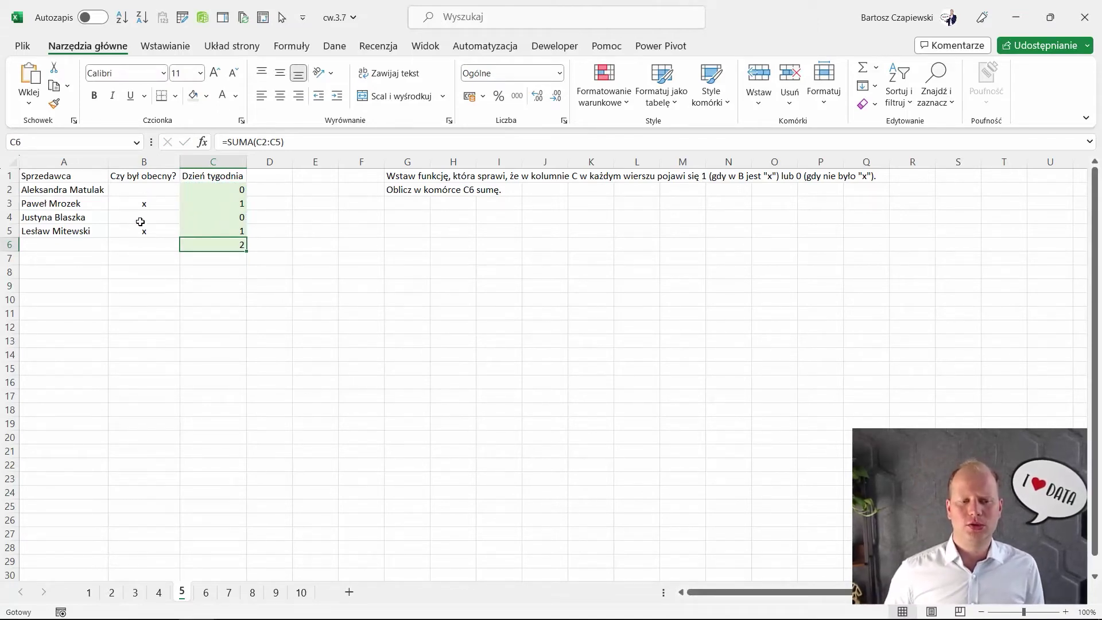
pyautogui.click(205, 593)
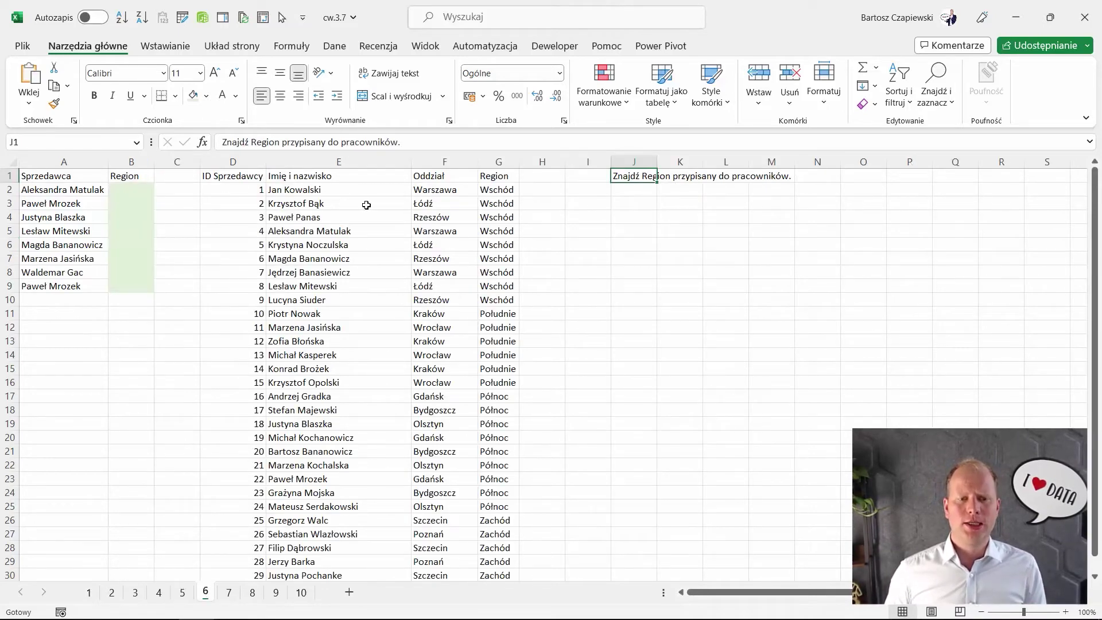
# Step: Enter =WYSZUKAJ.PIONOWO(A2;E:G;3;0) in B2 and fill it down to B9
pyautogui.click(133, 187)
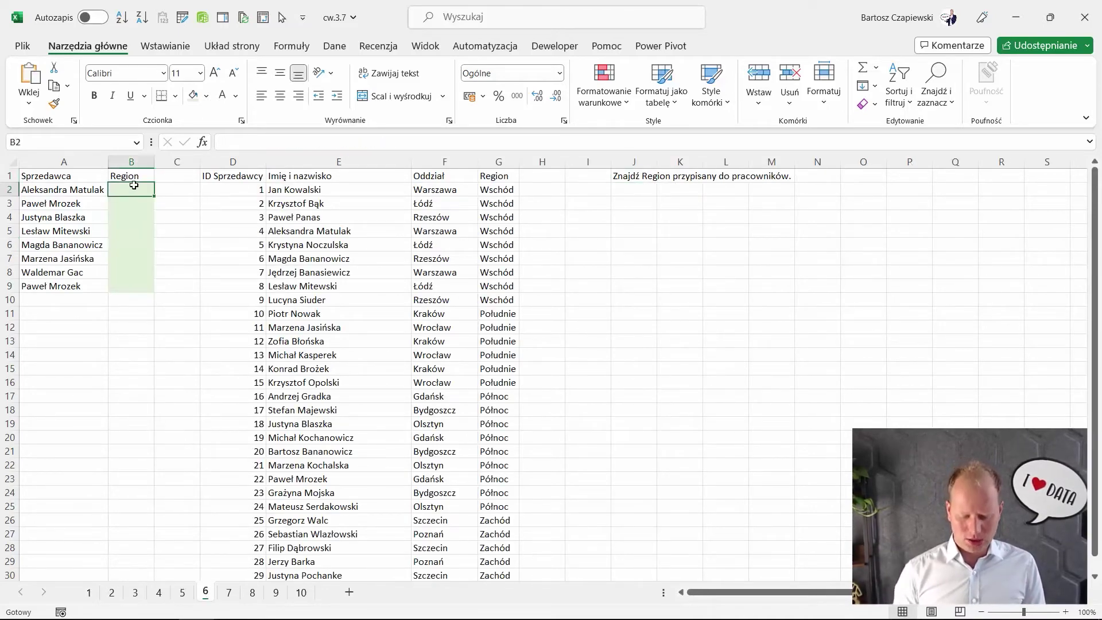
pyautogui.write('=wysz')
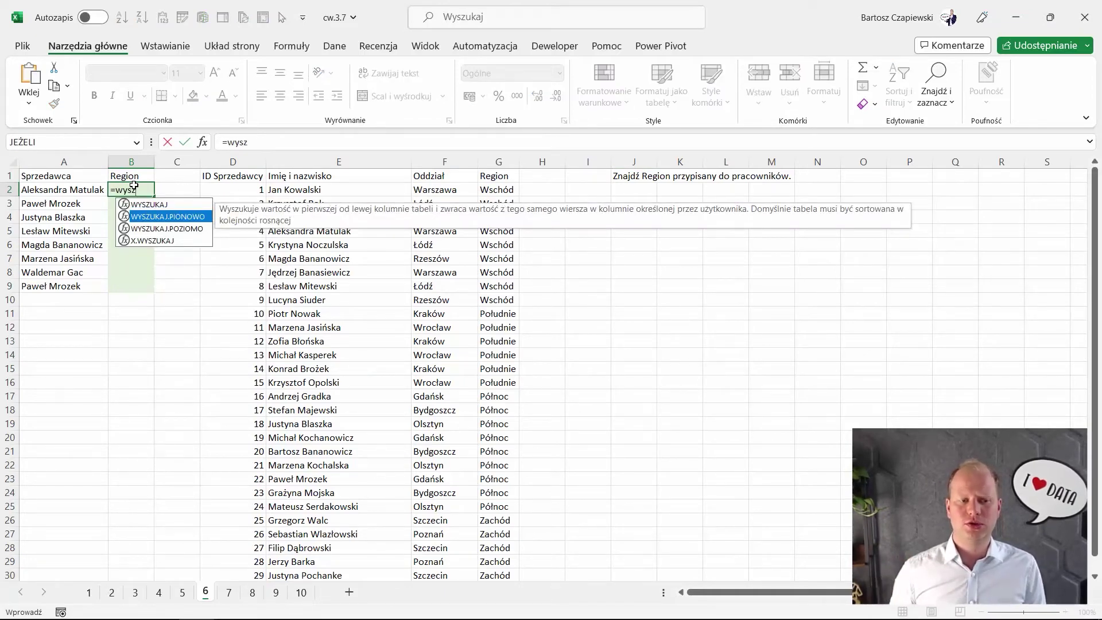
pyautogui.press('Tab')
pyautogui.press('Left')
pyautogui.write(';')
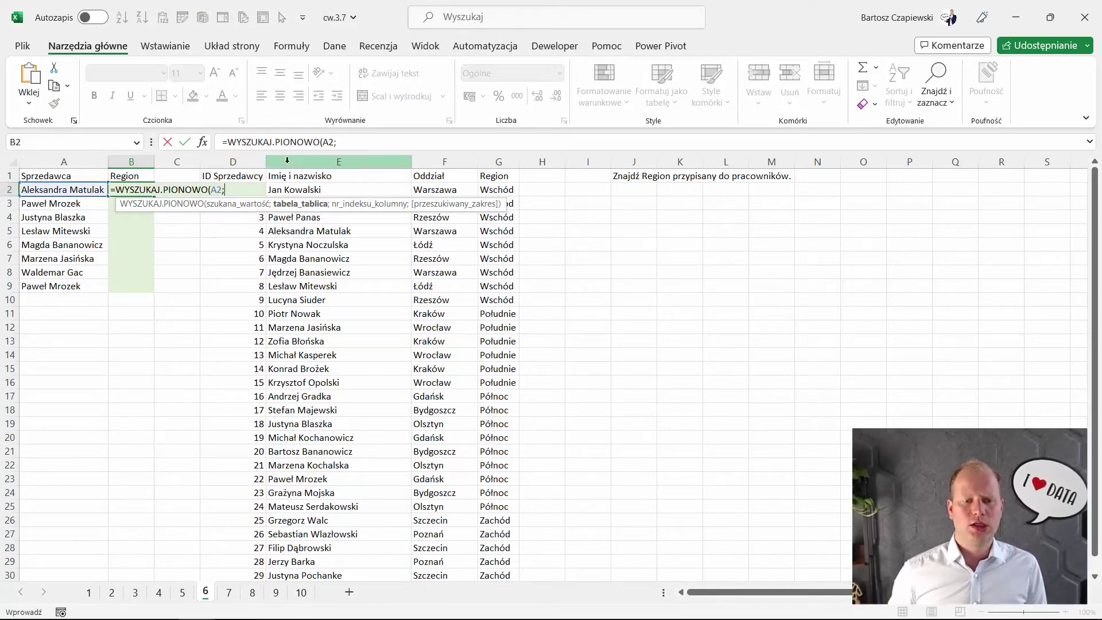
pyautogui.moveTo(270, 161); pyautogui.dragTo(498, 160)
pyautogui.write(';3;0)')
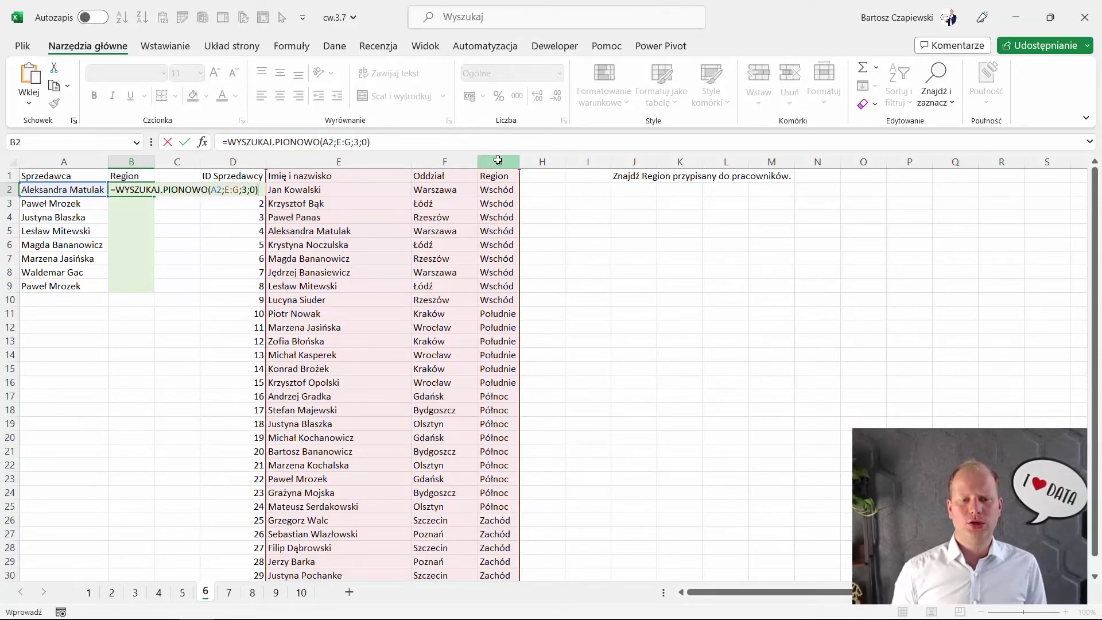
pyautogui.press('Return')
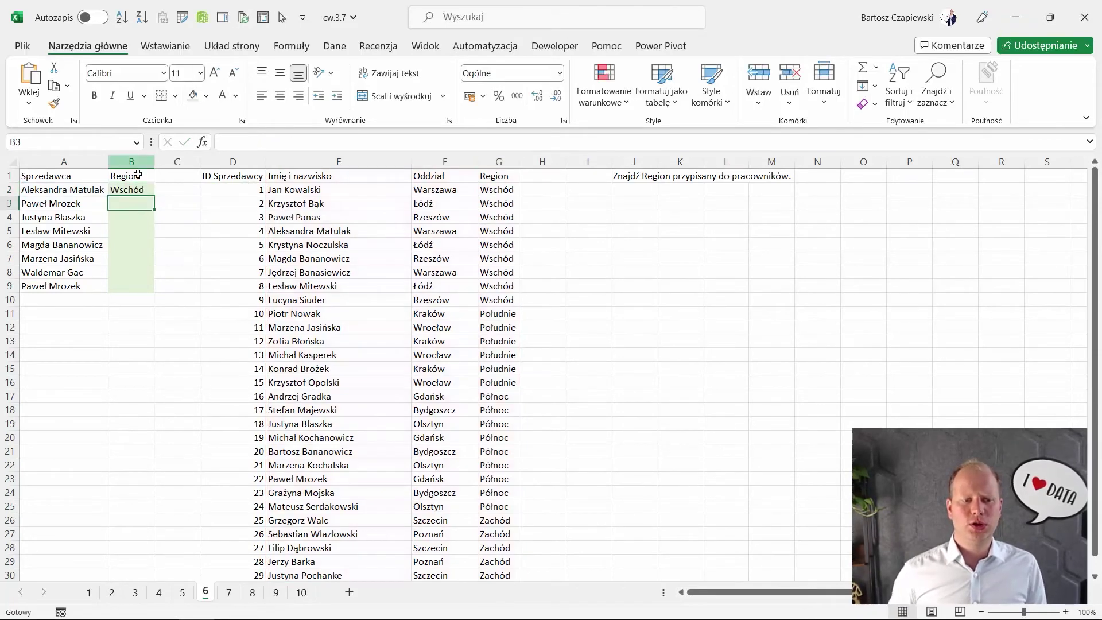
pyautogui.click(148, 191)
pyautogui.doubleClick(156, 196)
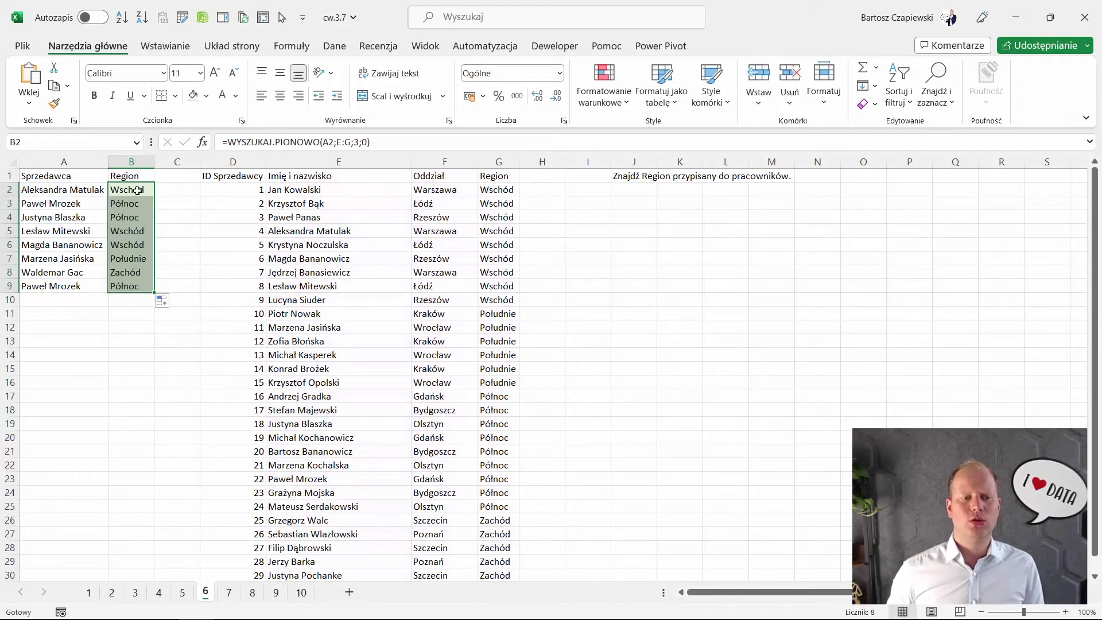
pyautogui.click(142, 188)
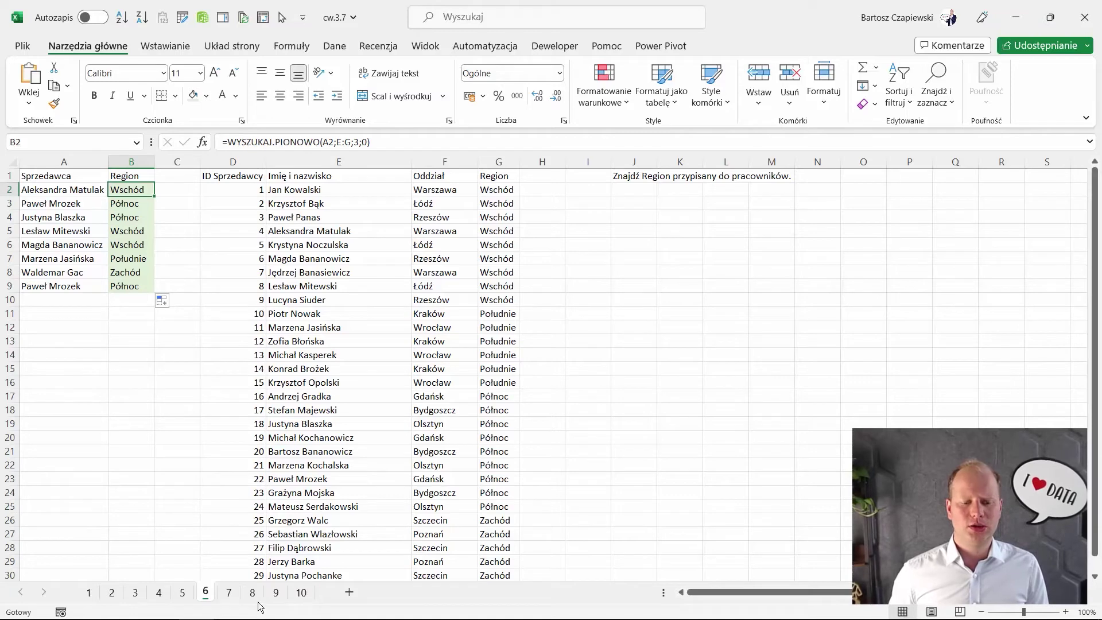
pyautogui.click(229, 594)
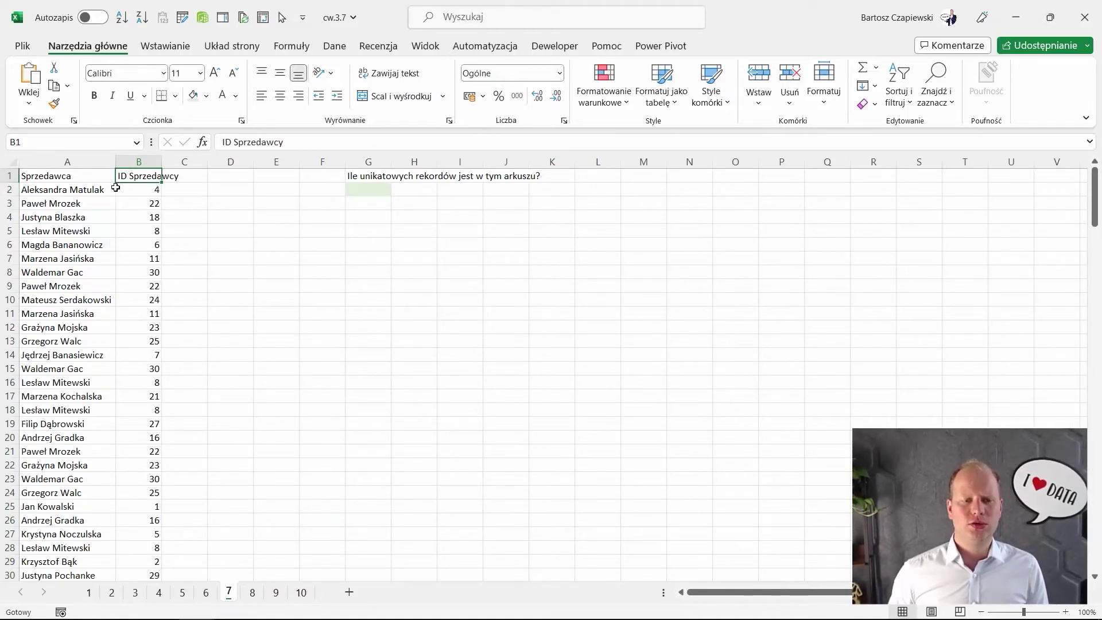
# Step: Remove the duplicate rows from the seller list on sheet 7
pyautogui.click(335, 47)
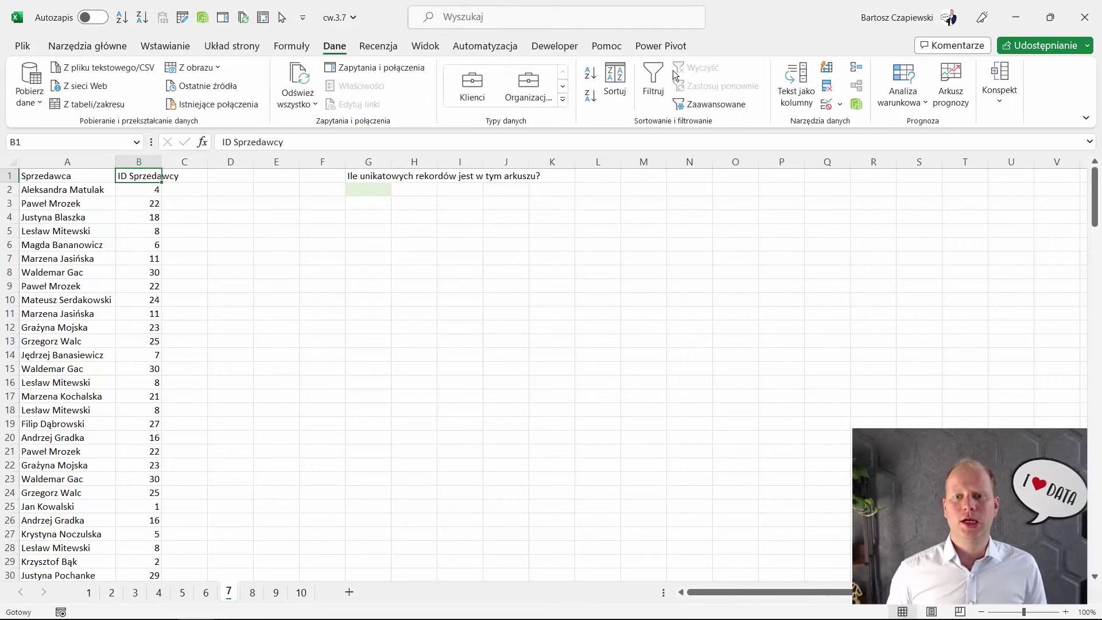
pyautogui.click(828, 89)
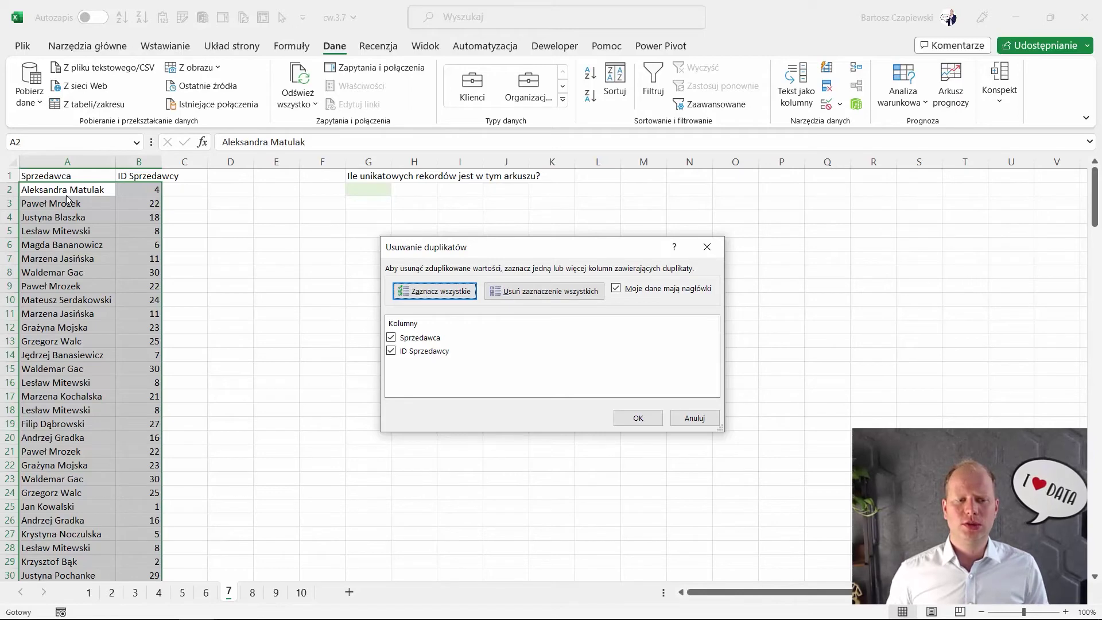
pyautogui.click(636, 418)
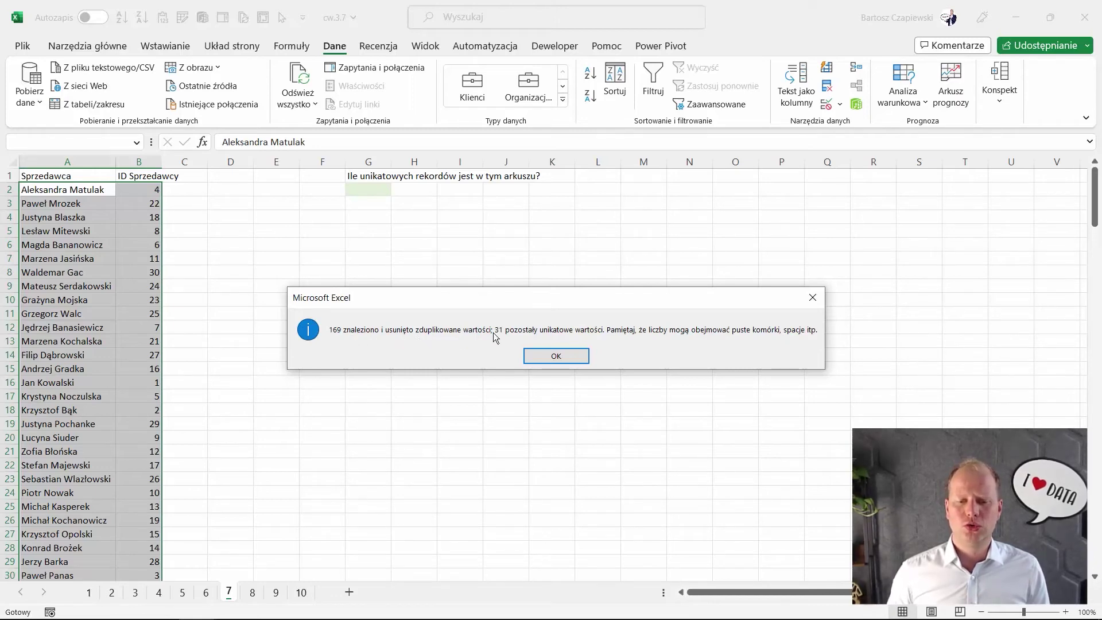
pyautogui.click(556, 357)
# Step: Enter 31 in G2 as the count of unique records
pyautogui.scroll(-1, 149, 342)
pyautogui.scroll(-5, 149, 342)
pyautogui.scroll(6, 148, 342)
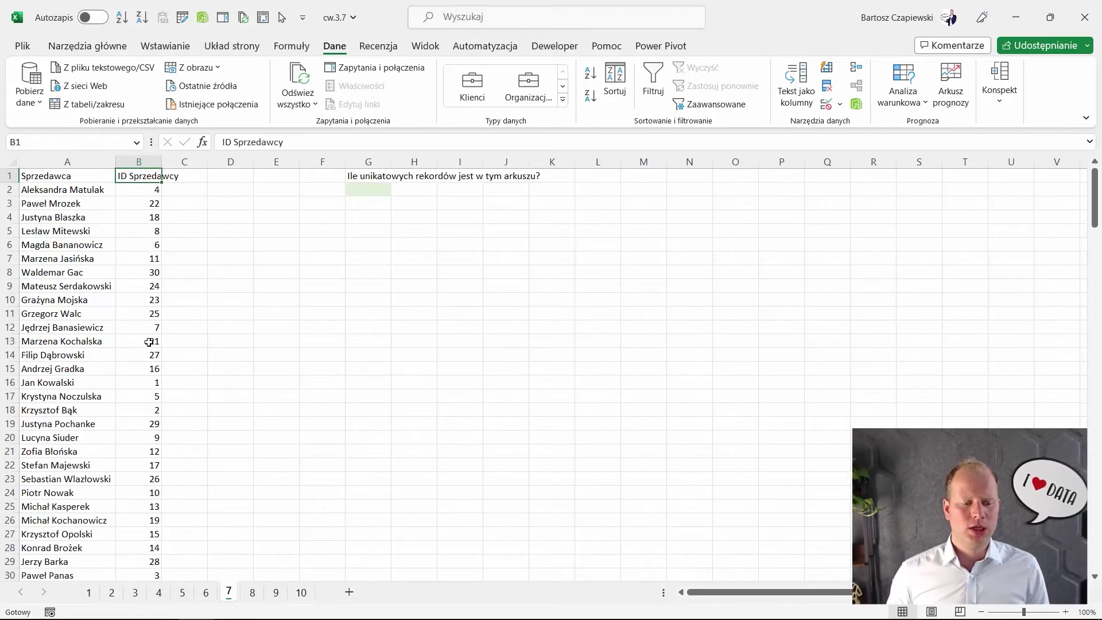
pyautogui.click(363, 190)
pyautogui.write('31')
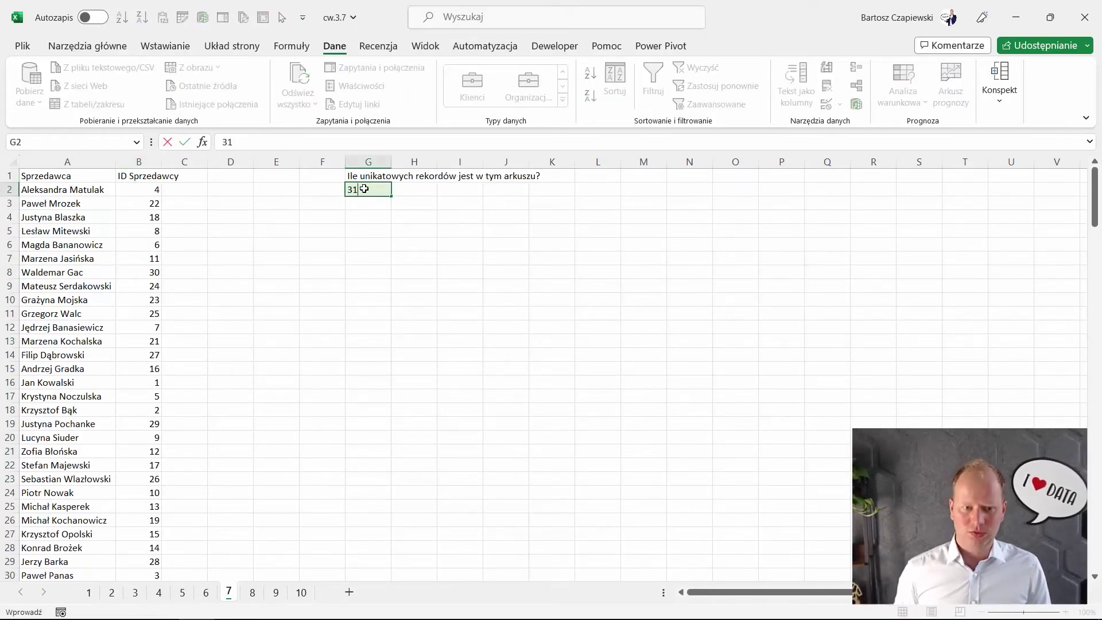
pyautogui.press('Return')
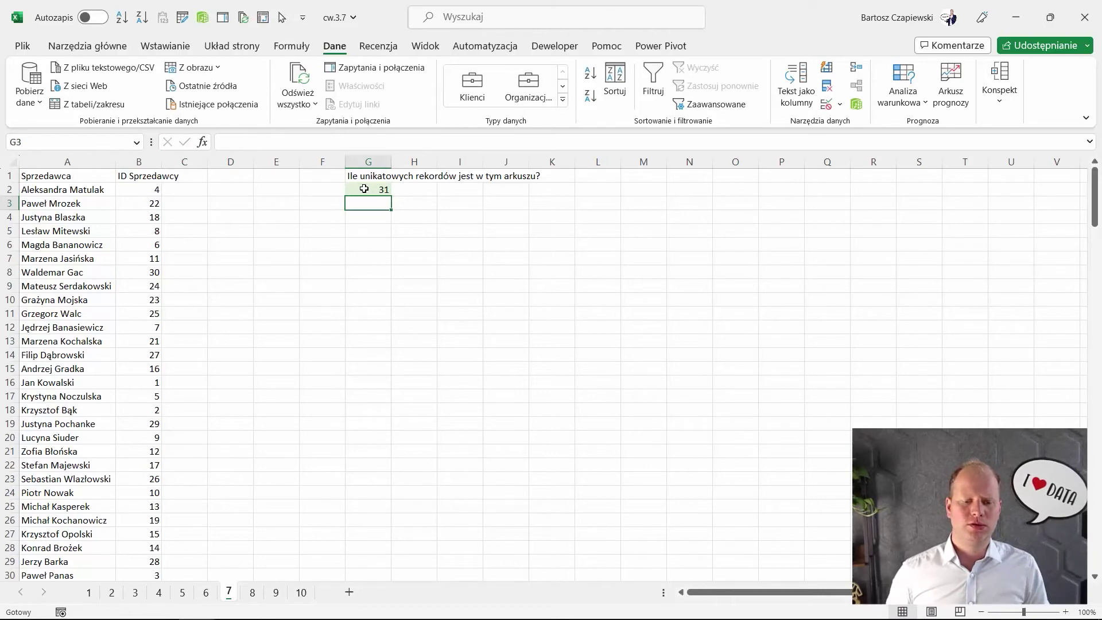
pyautogui.click(252, 593)
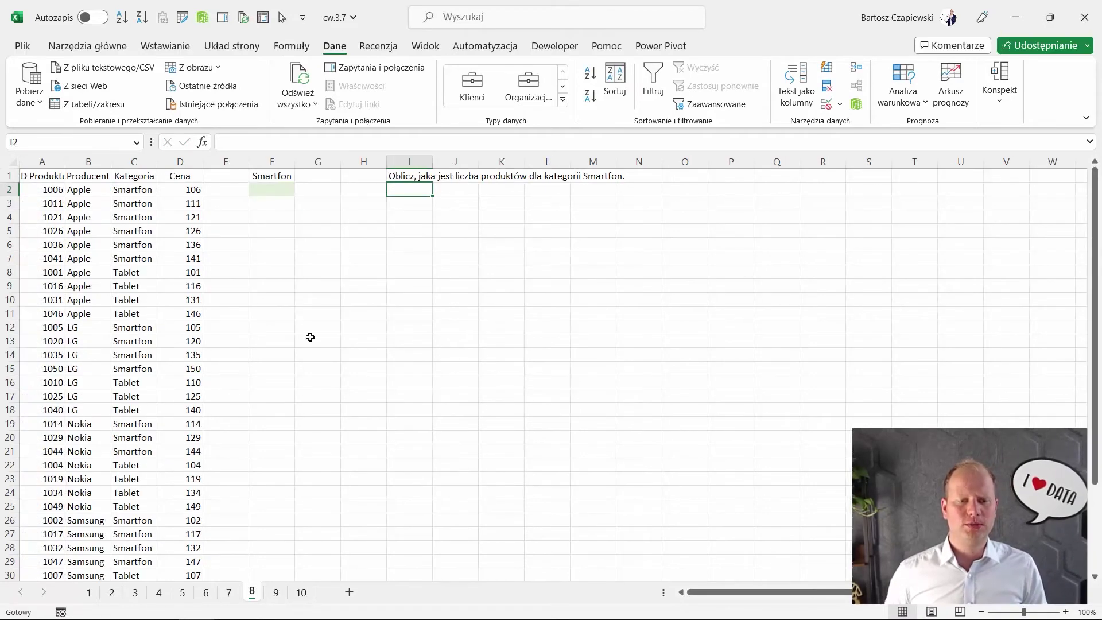
# Step: Enter =LICZ.JEŻELI(C:C;F1) in F2 to count the Smartfon products, giving 20
pyautogui.click(279, 189)
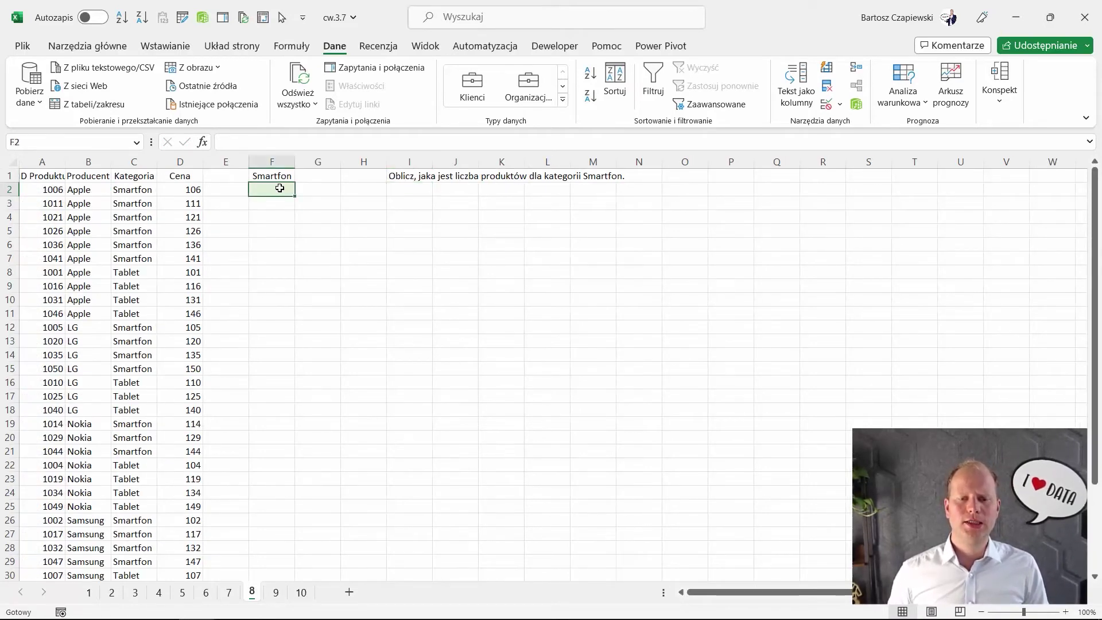
pyautogui.write('=l')
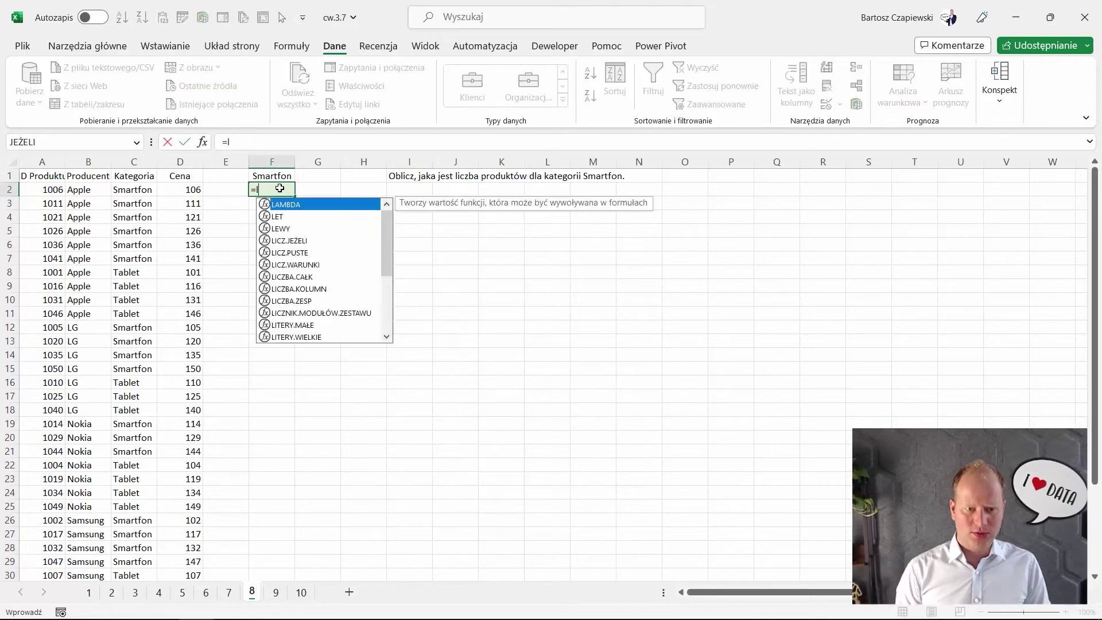
pyautogui.write('icz')
pyautogui.press('Tab')
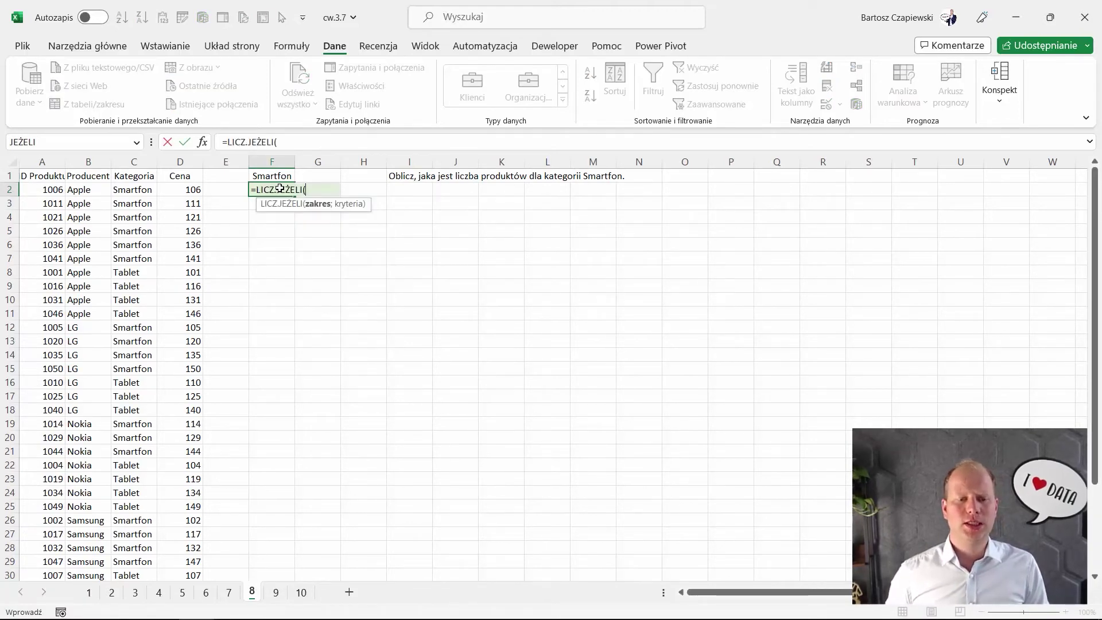
pyautogui.click(115, 165)
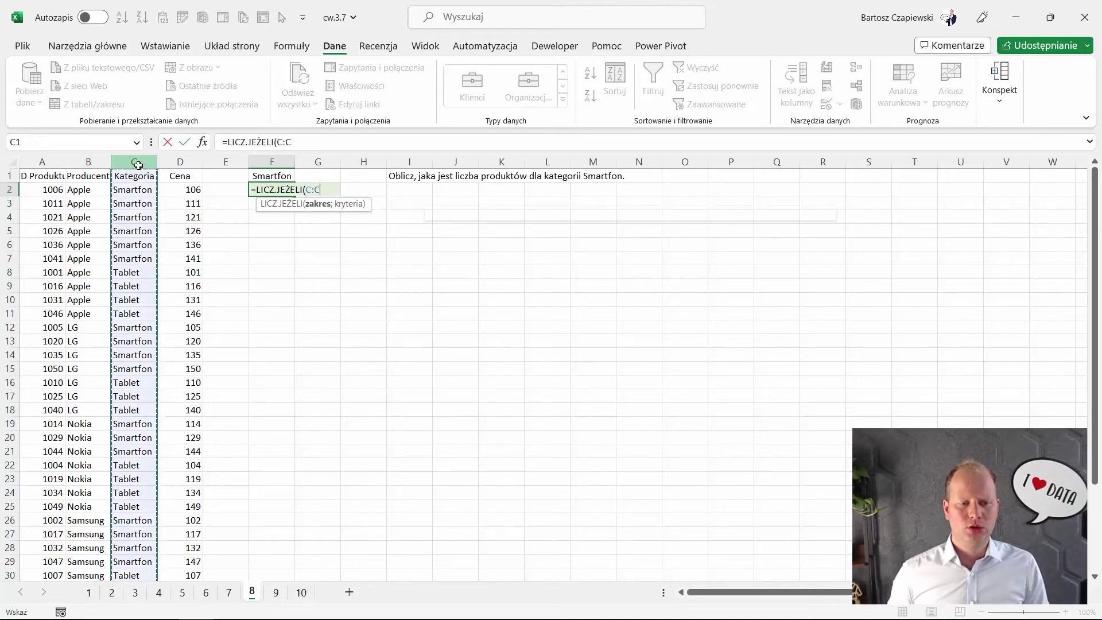
pyautogui.write(';')
pyautogui.click(270, 175)
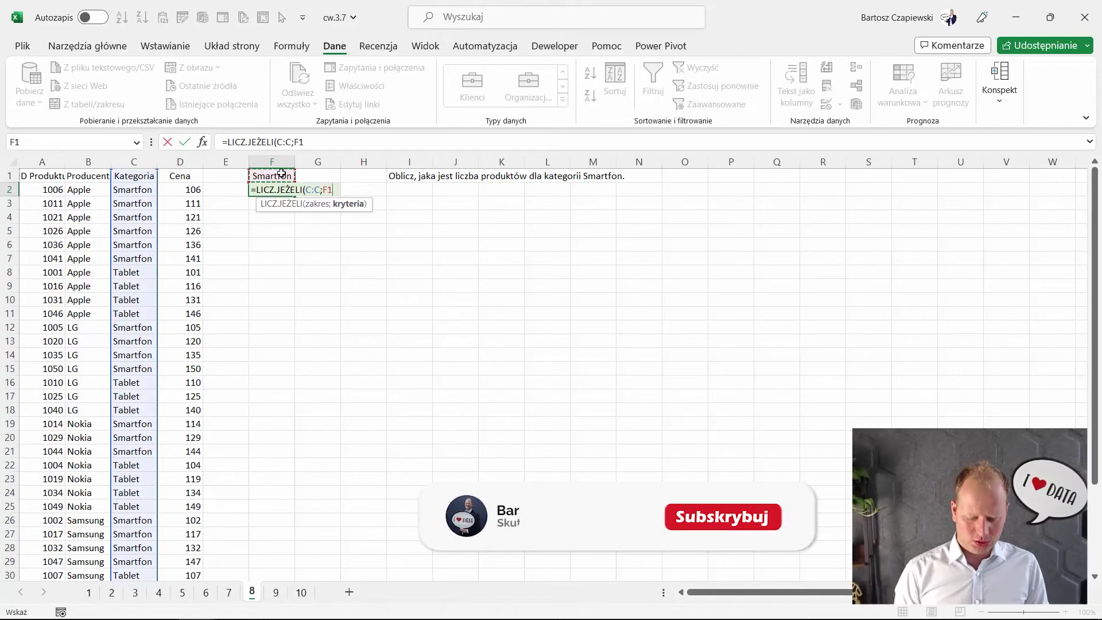
pyautogui.hotkey('ctrl', 'Return')
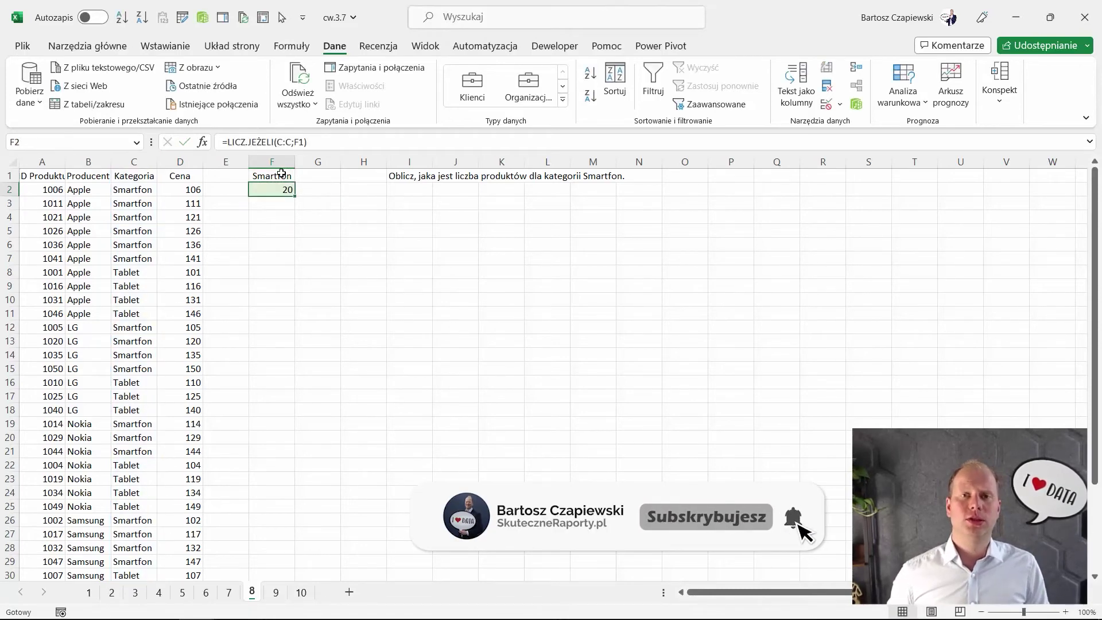
pyautogui.click(276, 593)
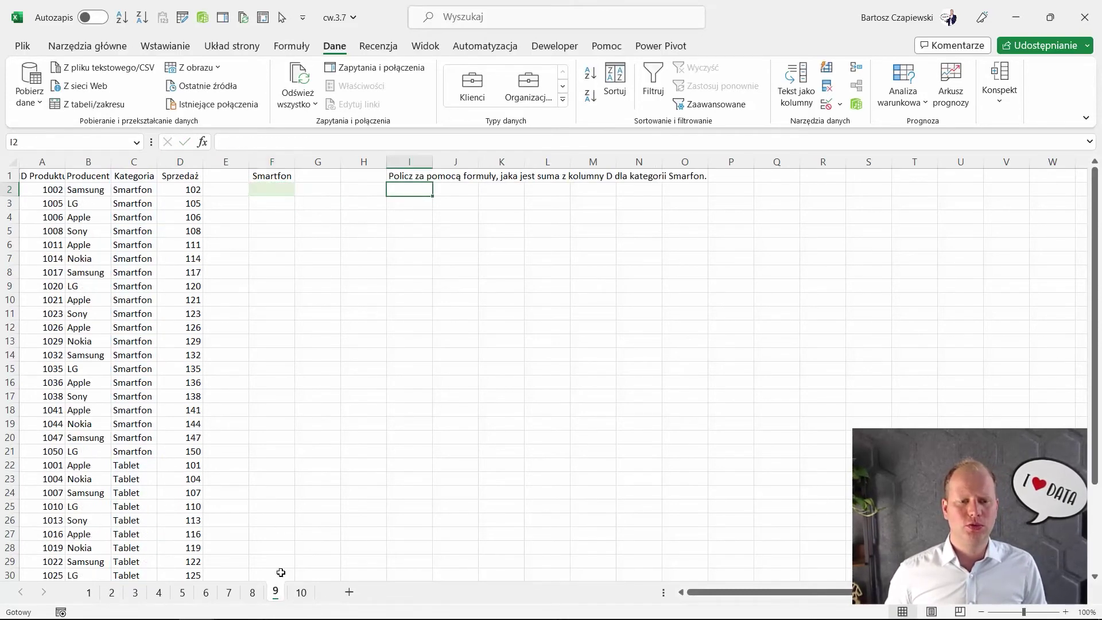
# Step: Sum Smartfon sales in F2 with =SUMA.JEŻELI(C:C;F1;D:D), returning 2505
pyautogui.click(272, 190)
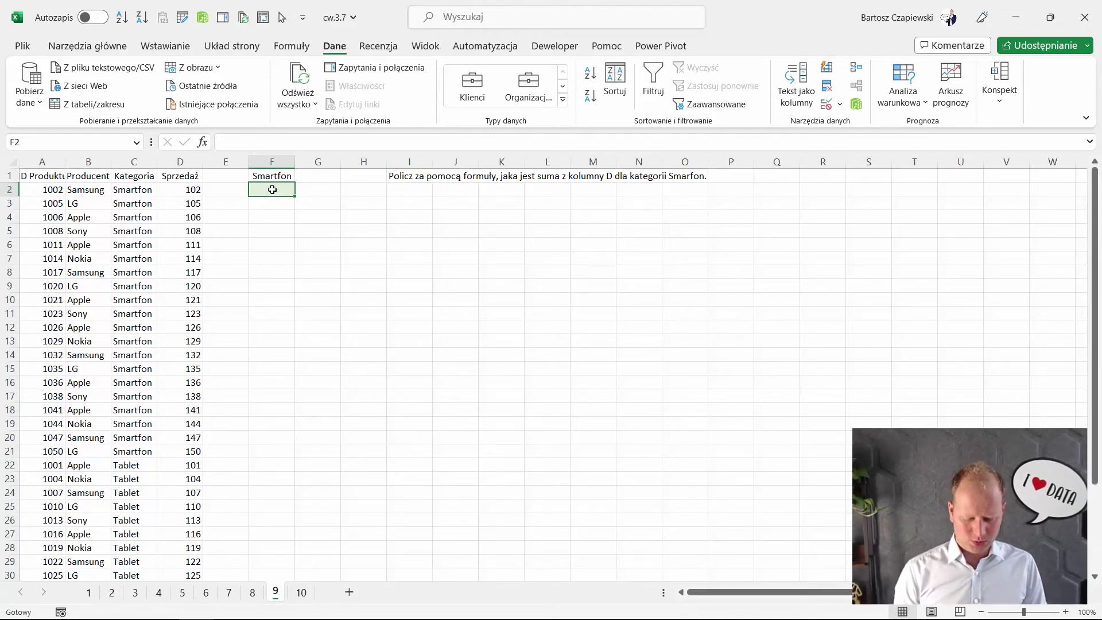
pyautogui.write('=suma')
pyautogui.press('Down')
pyautogui.press('Down')
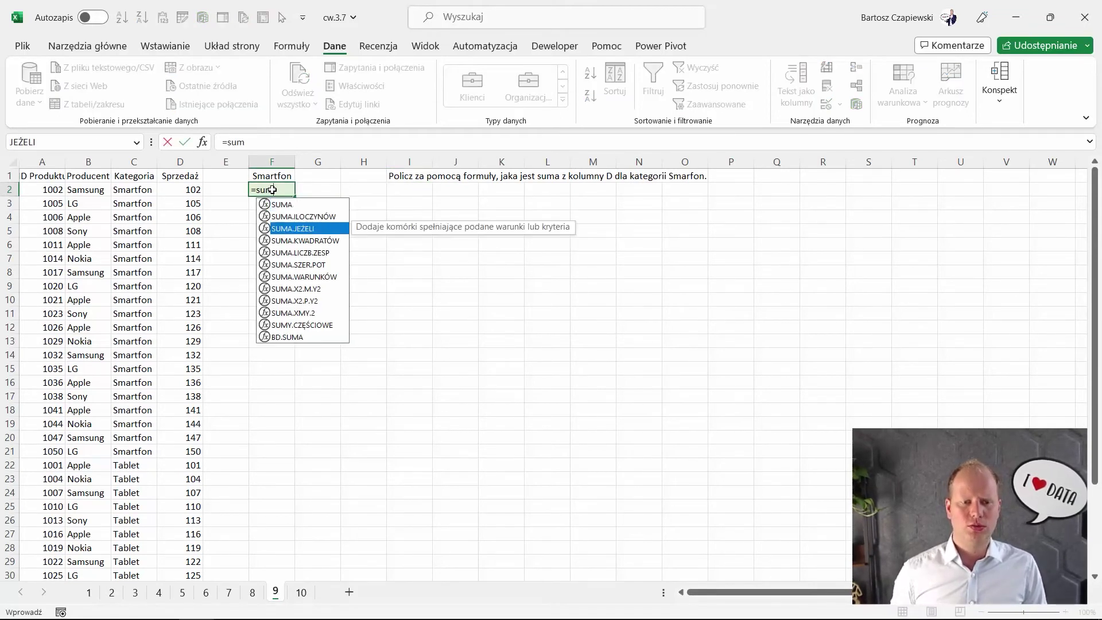
pyautogui.press('Tab')
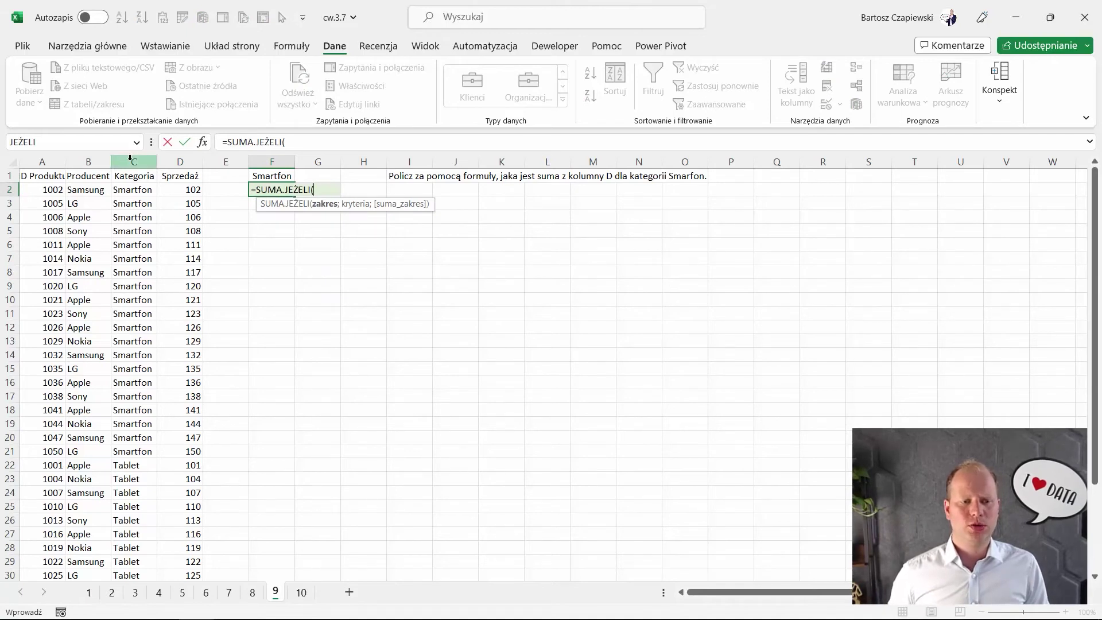
pyautogui.click(131, 161)
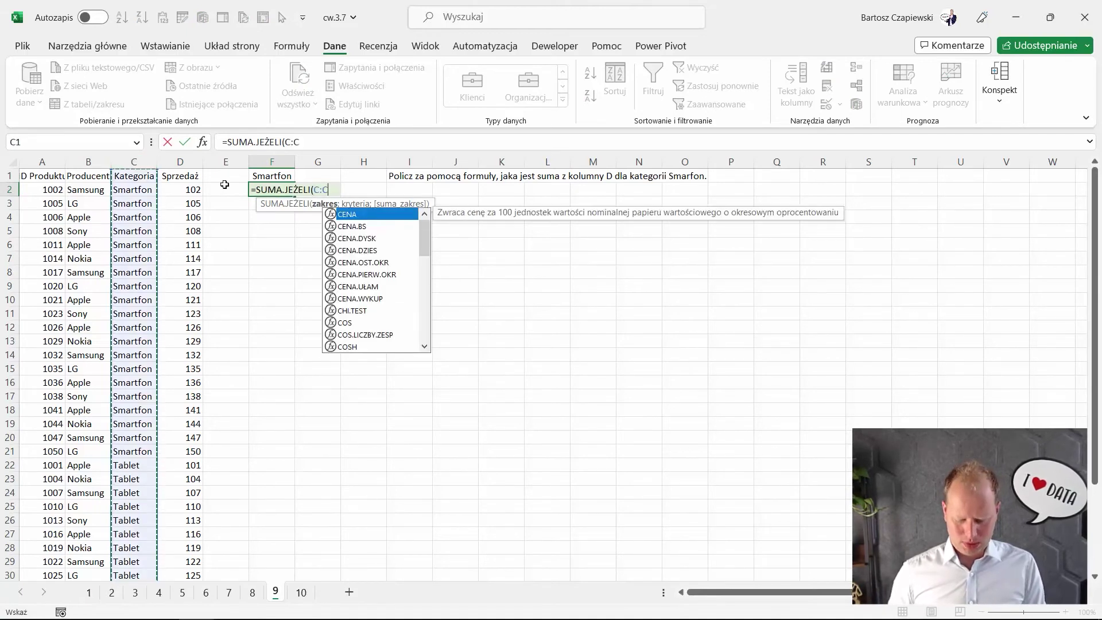
pyautogui.click(269, 176)
pyautogui.write(';')
pyautogui.click(182, 163)
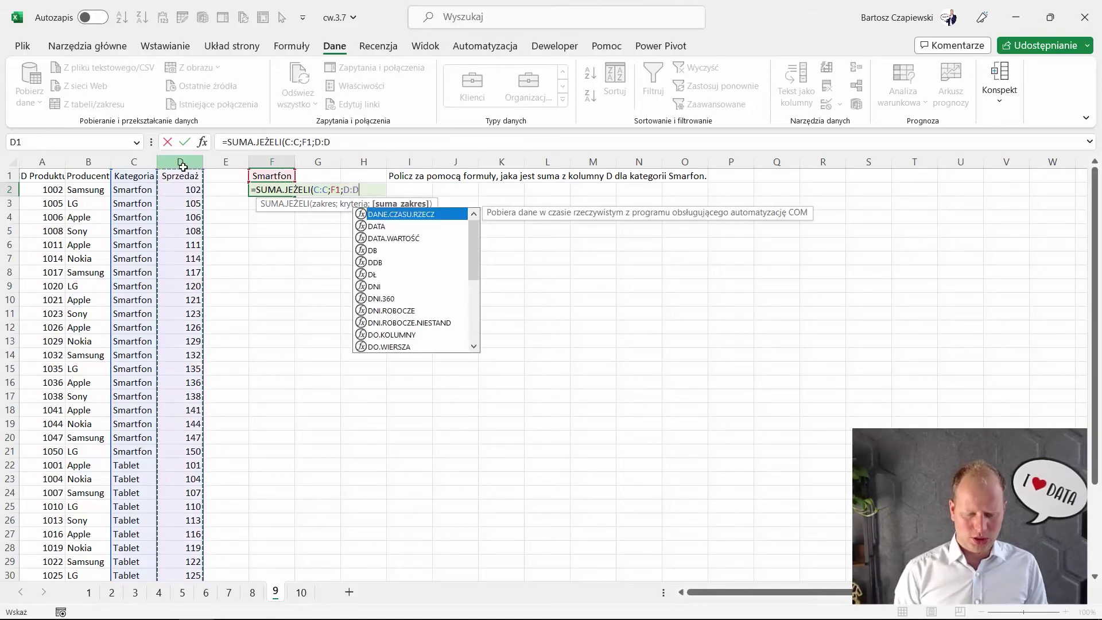
pyautogui.write(')')
pyautogui.press('Return')
pyautogui.click(254, 184)
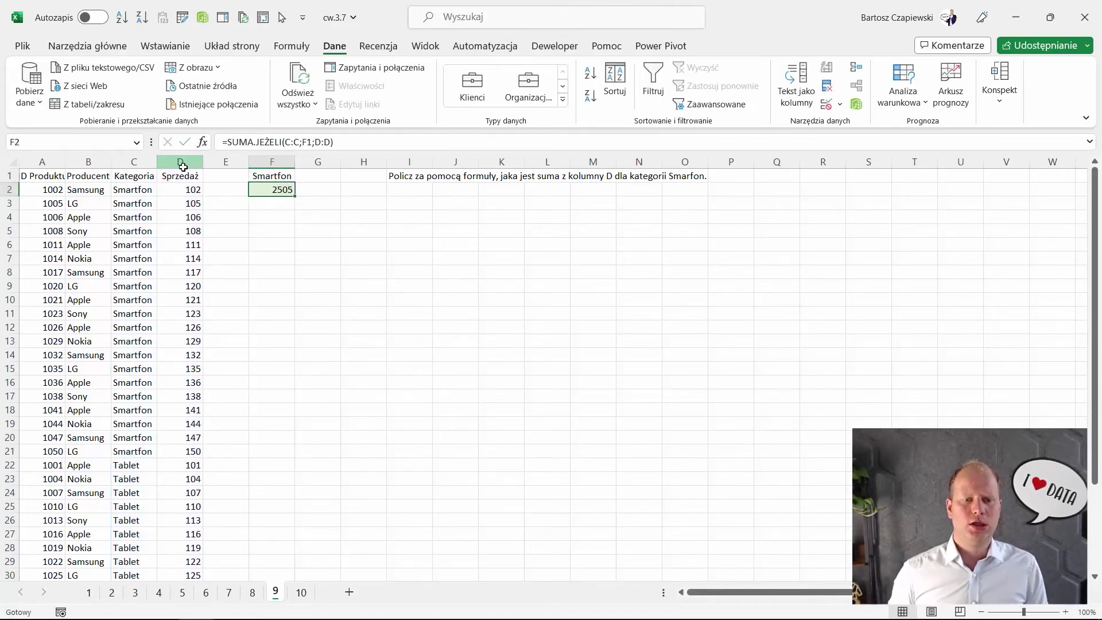
pyautogui.click(299, 590)
pyautogui.click(146, 217)
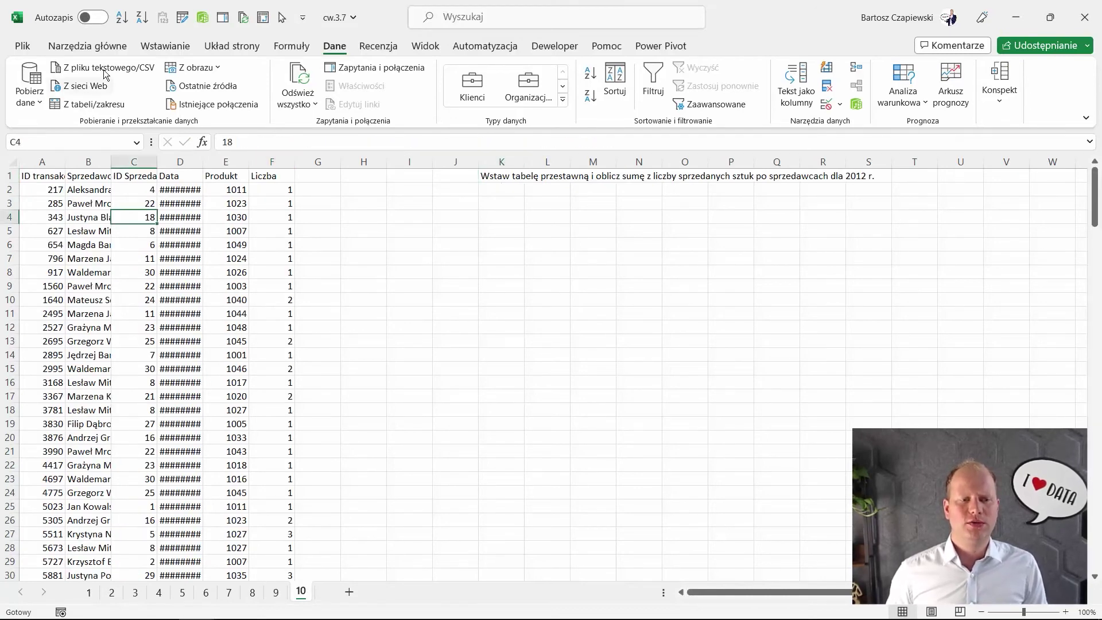
# Step: Insert a pivot table on a new sheet with Sprzedawca as rows and summed Liczba values
pyautogui.click(166, 46)
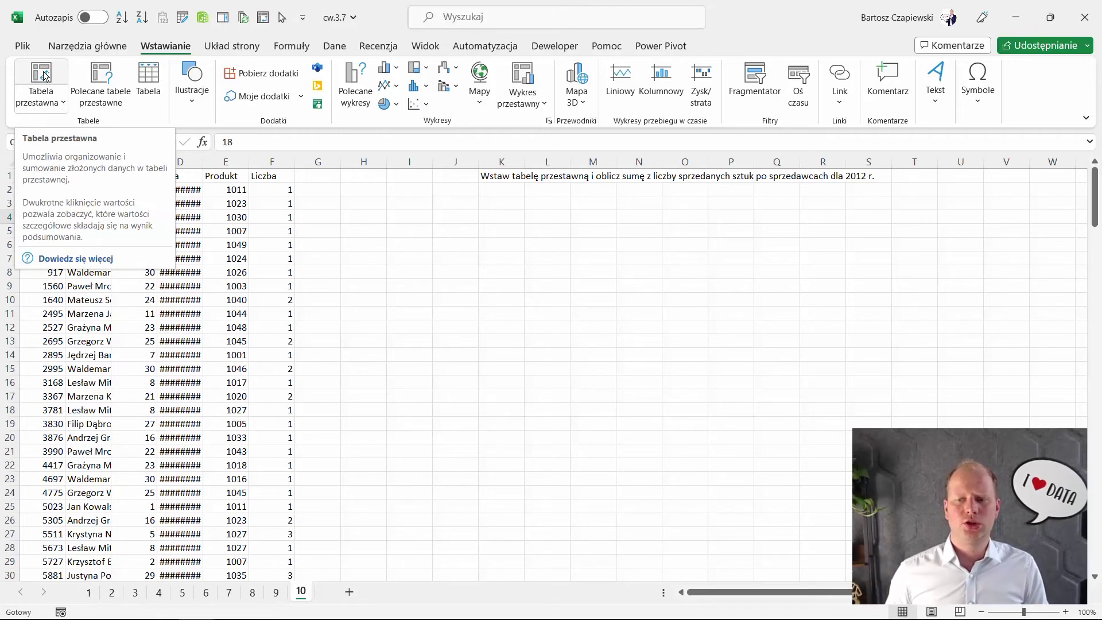
pyautogui.click(46, 75)
pyautogui.click(605, 424)
pyautogui.moveTo(897, 267); pyautogui.dragTo(918, 459)
pyautogui.click(888, 329)
pyautogui.click(168, 216)
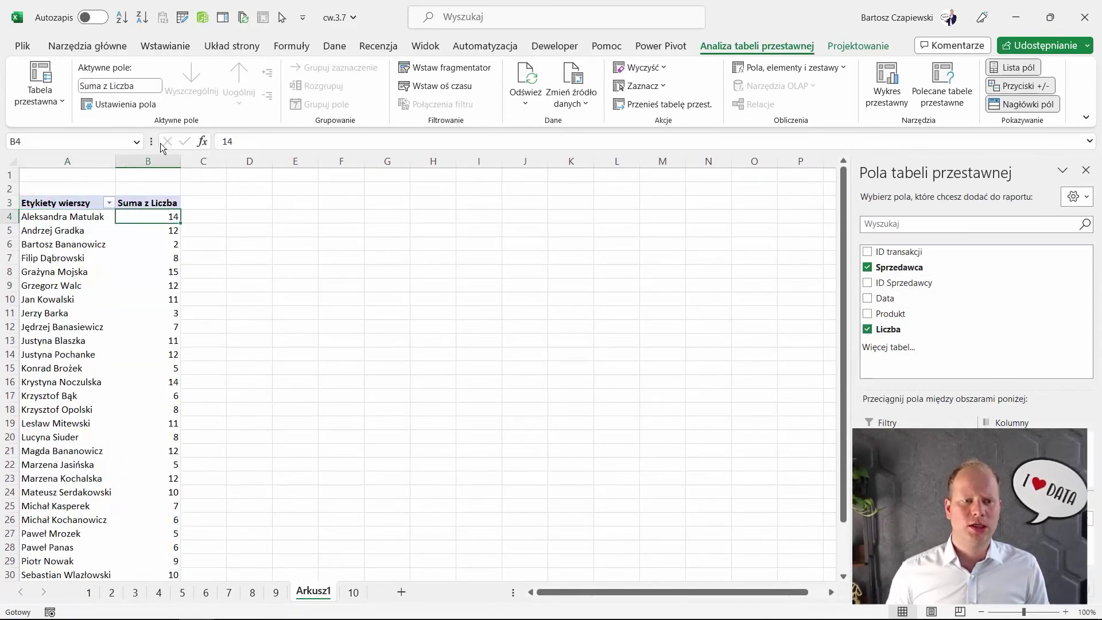
pyautogui.click(80, 48)
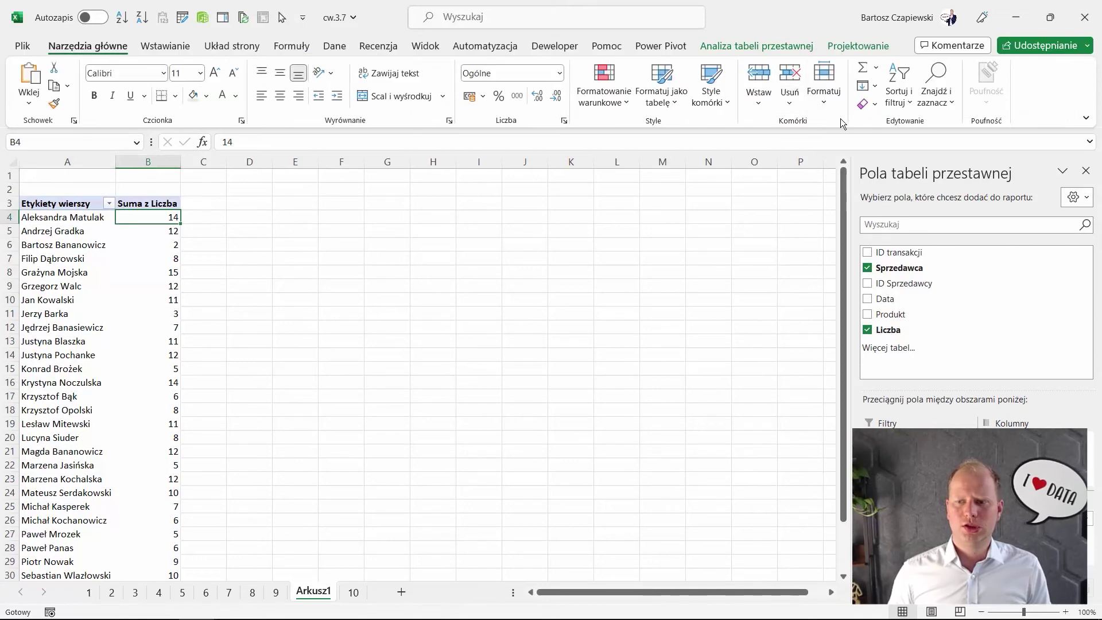
# Step: Sort sellers by Suma z Liczba descending and add solid blue data bars to all totals
pyautogui.click(899, 86)
pyautogui.click(934, 145)
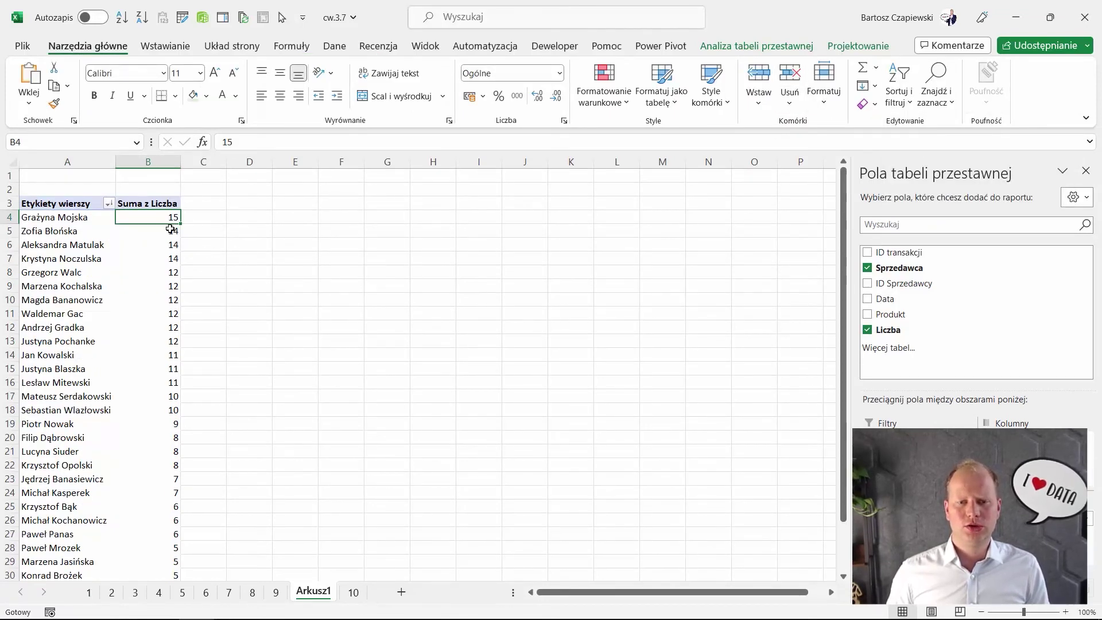
pyautogui.click(604, 86)
pyautogui.moveTo(641, 202)
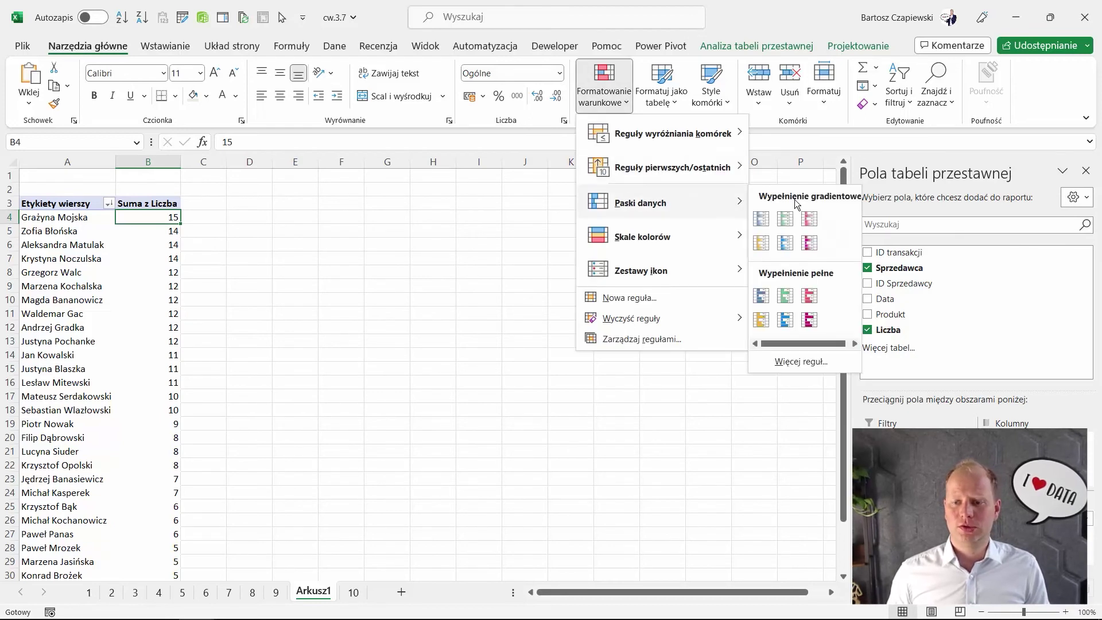
pyautogui.click(767, 295)
pyautogui.click(191, 216)
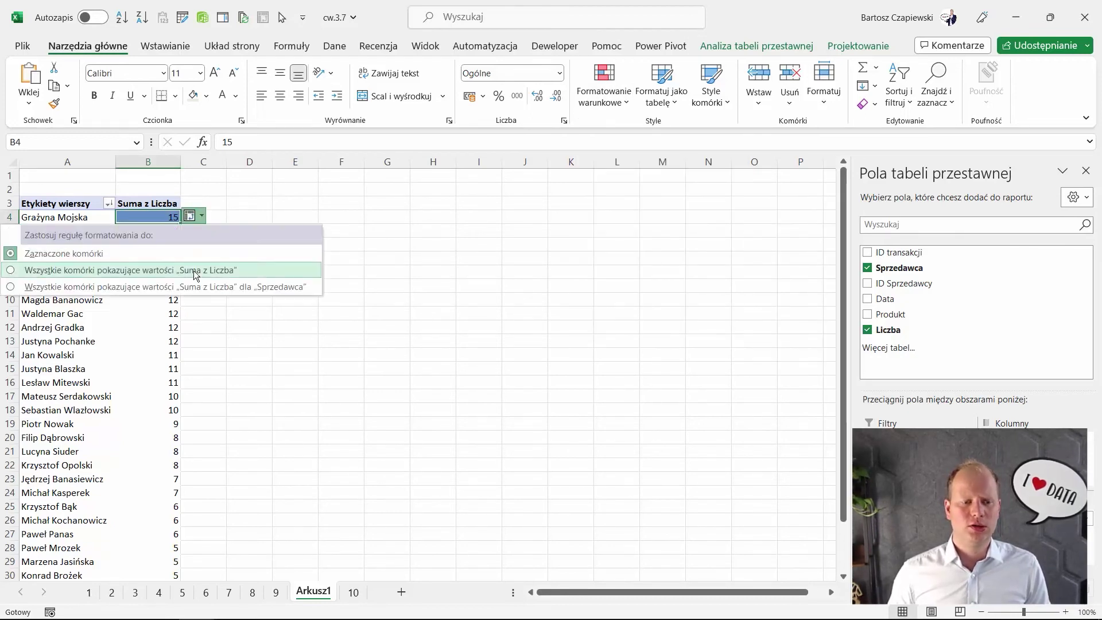
pyautogui.click(192, 287)
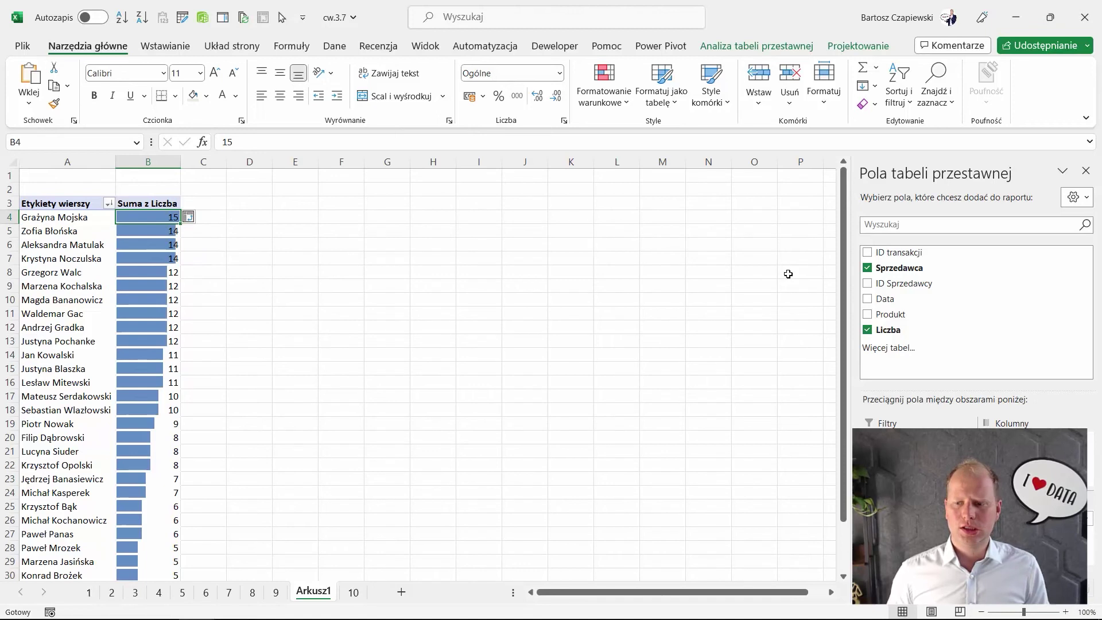
pyautogui.click(889, 299)
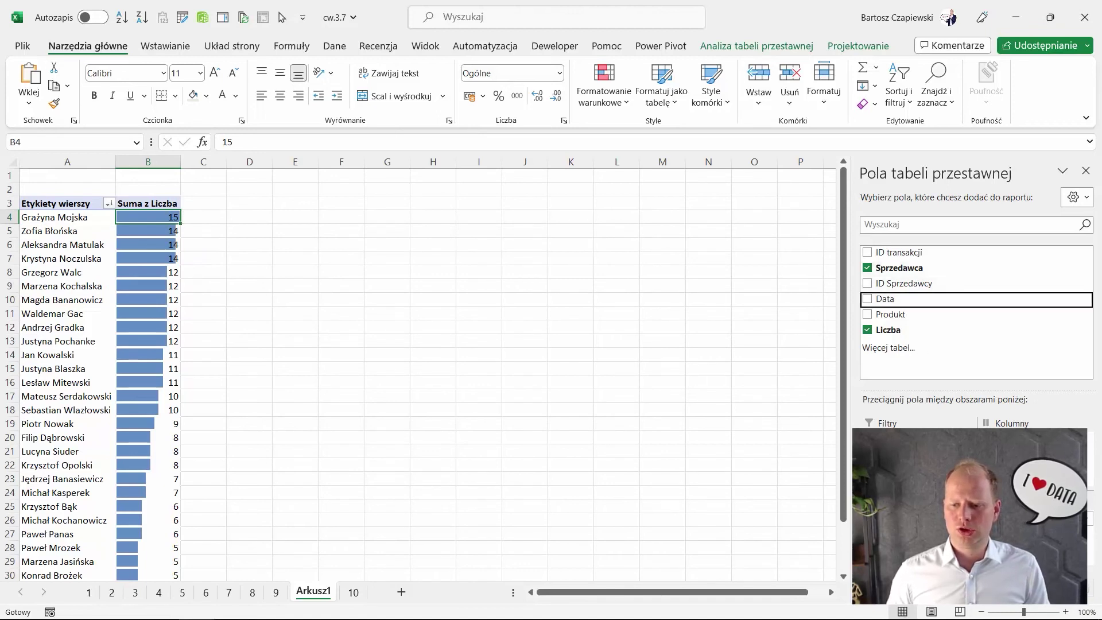
# Step: Add the Data field and keep only the Lata (Data) years grouping as a report filter
pyautogui.click(175, 177)
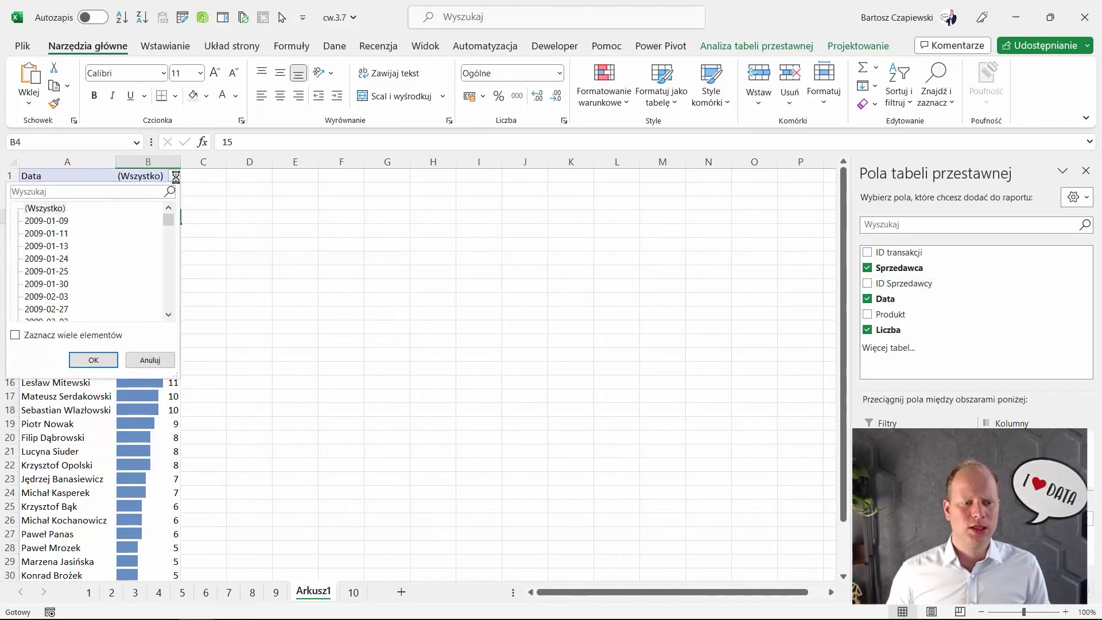
pyautogui.moveTo(168, 218); pyautogui.dragTo(180, 199)
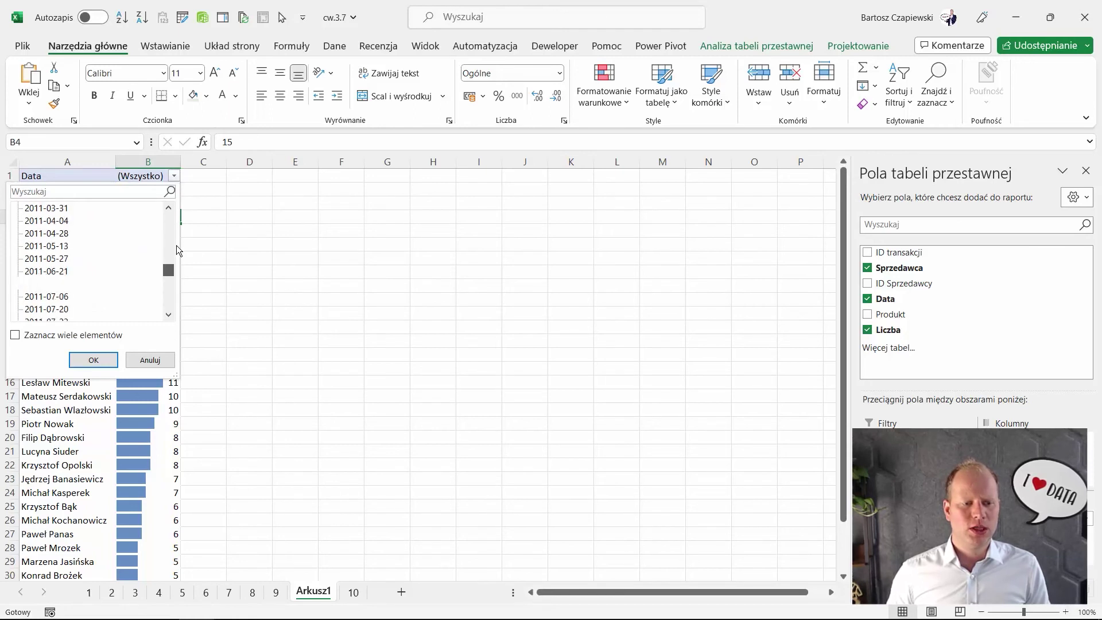
pyautogui.click(160, 365)
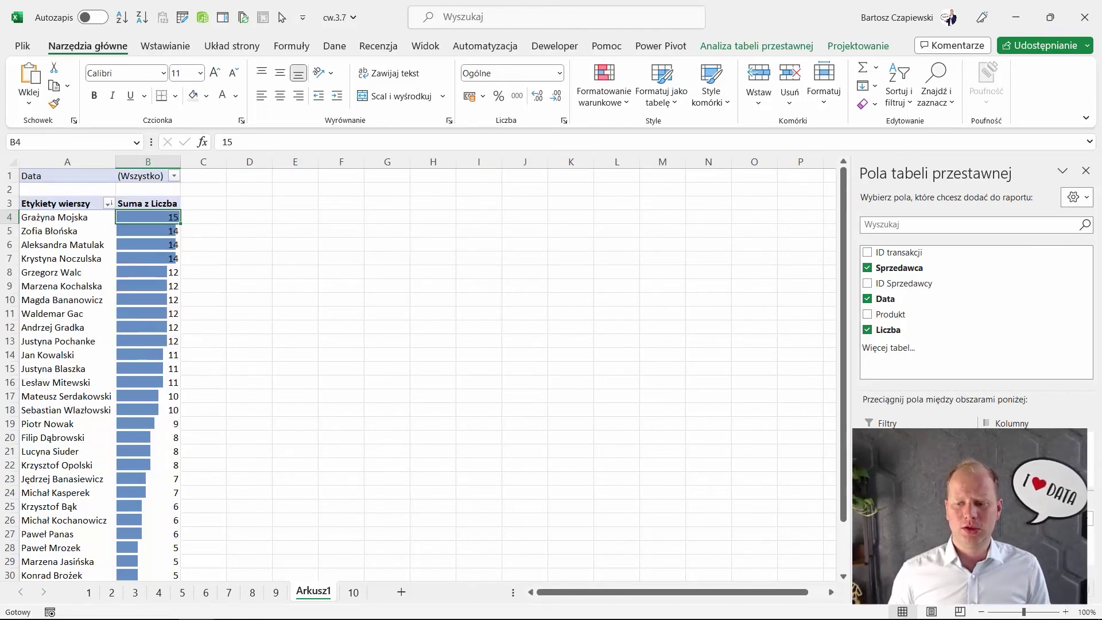
pyautogui.moveTo(906, 442); pyautogui.dragTo(1010, 442)
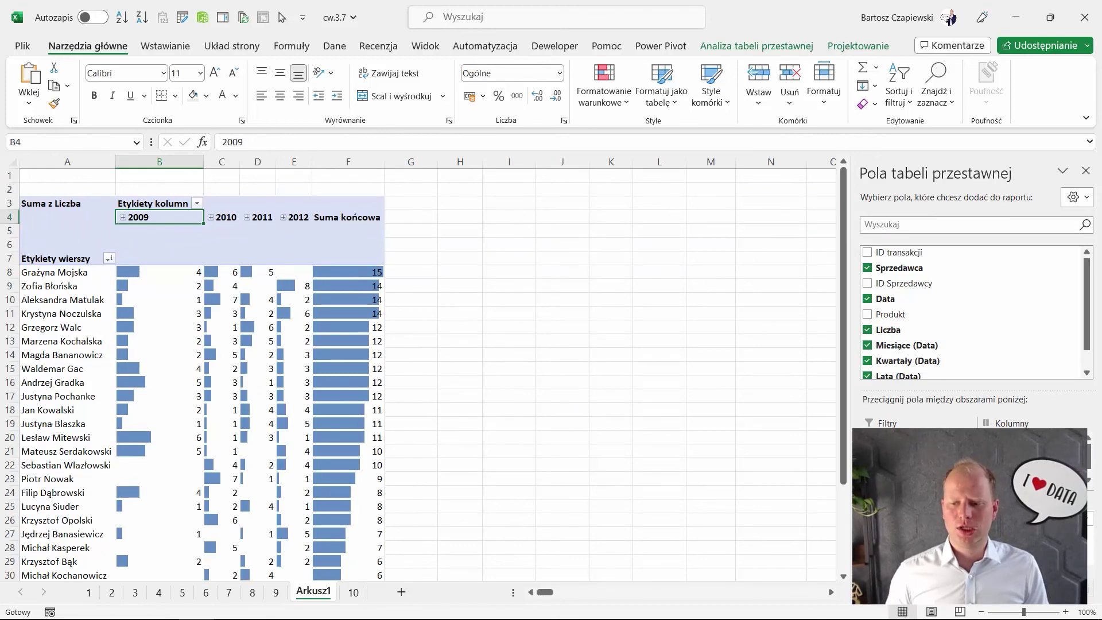
pyautogui.moveTo(1010, 454); pyautogui.dragTo(906, 454)
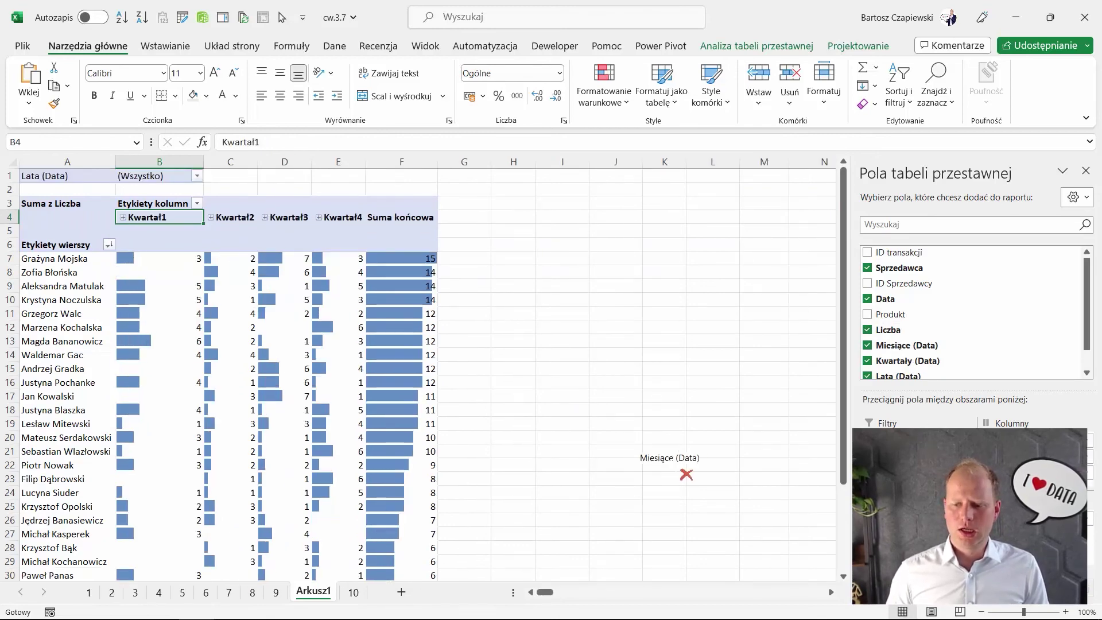
pyautogui.moveTo(1089, 456)
pyautogui.mouseDown()
pyautogui.moveTo(692, 462)
pyautogui.moveTo(721, 486)
pyautogui.mouseUp()
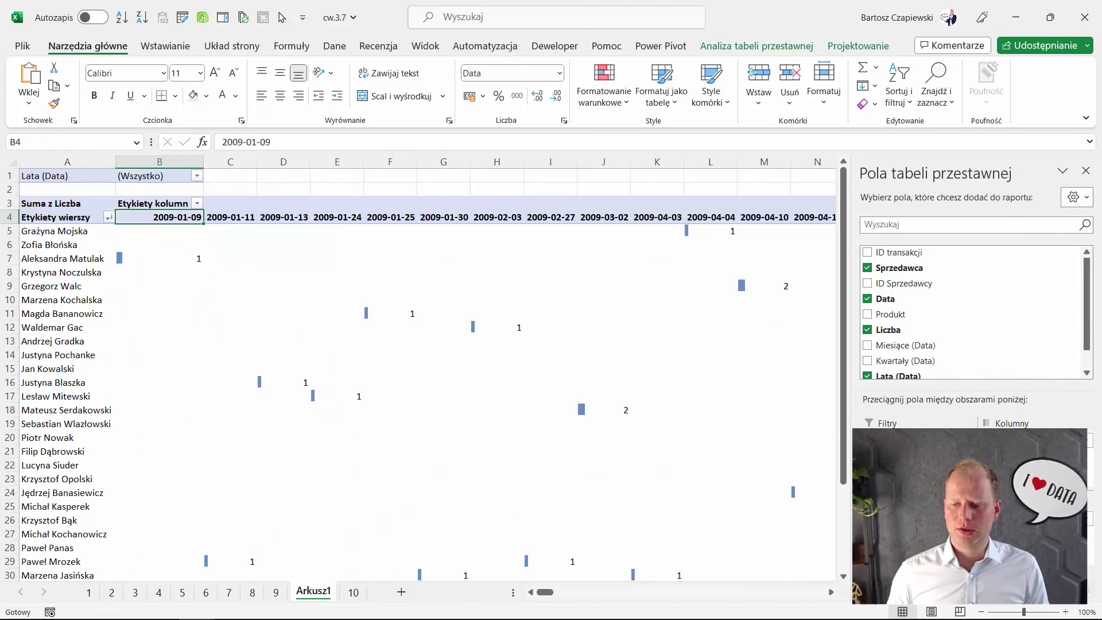
pyautogui.moveTo(785, 471); pyautogui.dragTo(711, 455)
# Step: Filter the pivot's Lata field to 2012, giving a grand total of 74
pyautogui.click(173, 176)
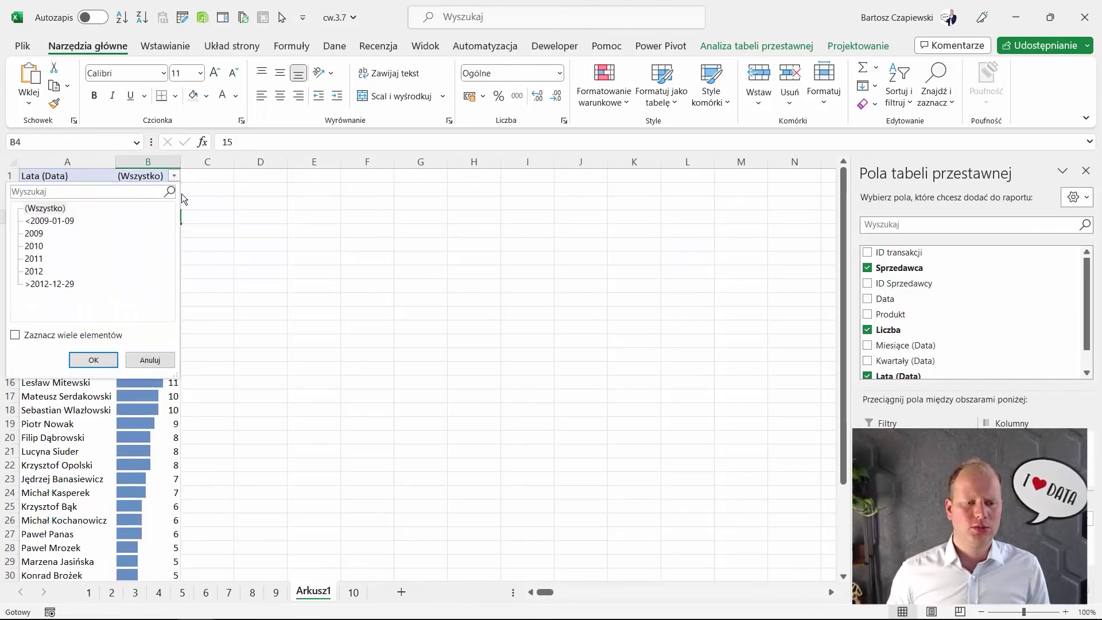
pyautogui.click(33, 271)
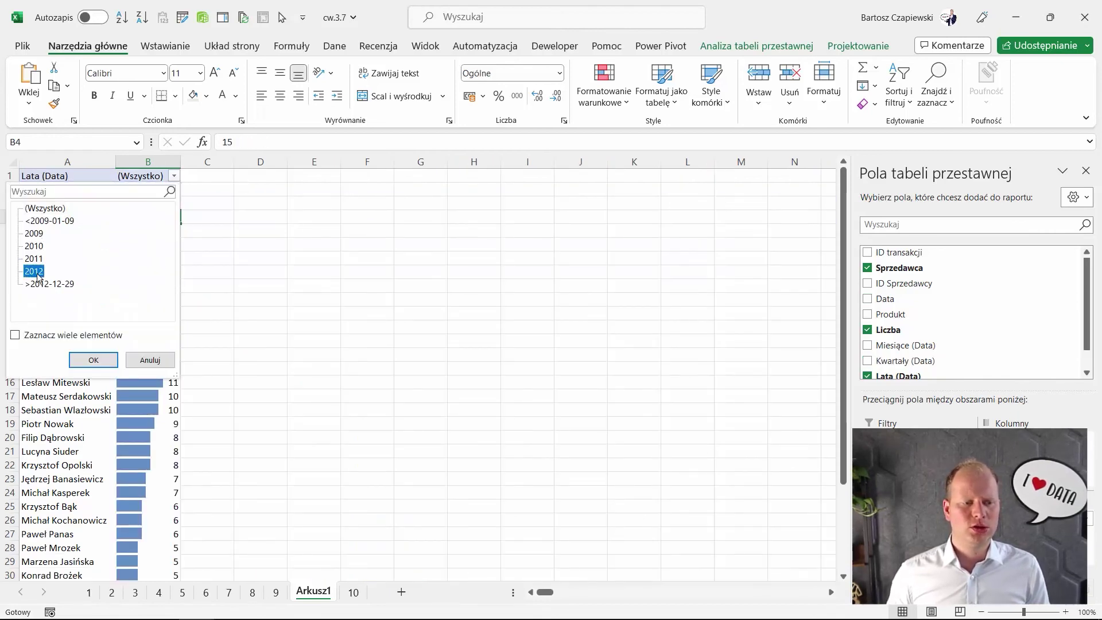
pyautogui.click(93, 359)
pyautogui.click(104, 231)
pyautogui.click(165, 46)
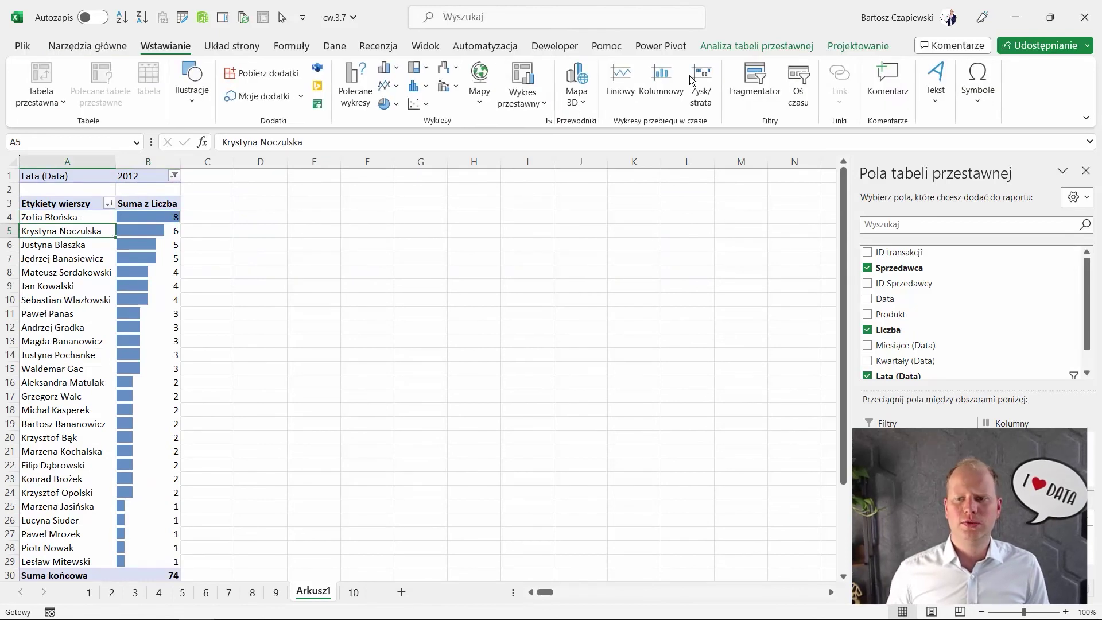
# Step: Insert a Data timeline at the LATA level, moved beside the pivot table and made narrower
pyautogui.click(798, 94)
pyautogui.click(494, 286)
pyautogui.click(551, 443)
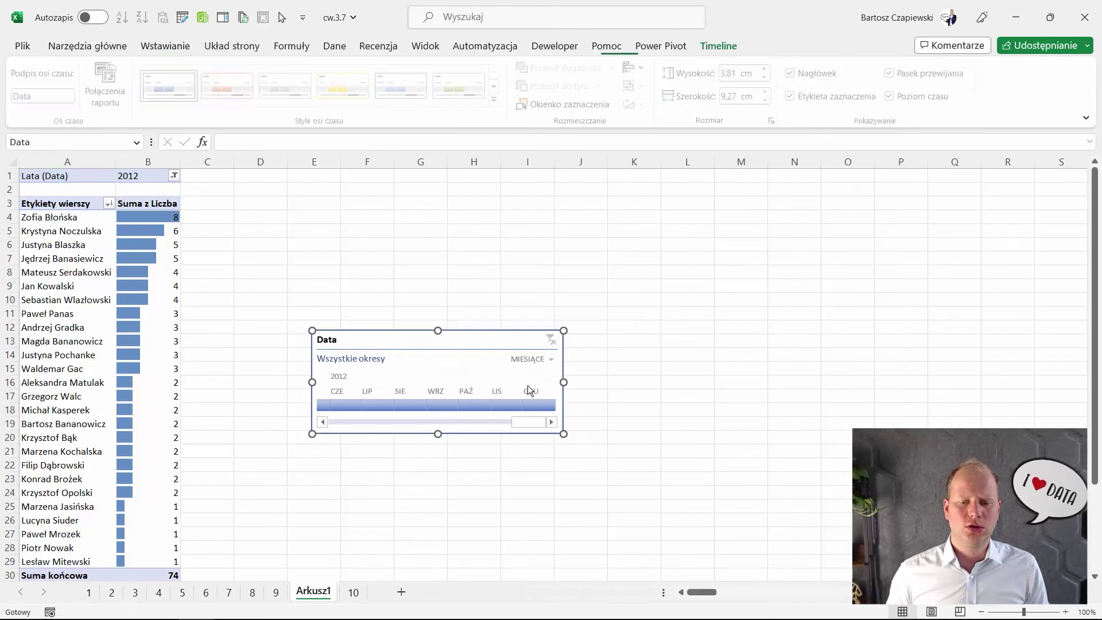
pyautogui.click(536, 359)
pyautogui.click(545, 378)
pyautogui.moveTo(460, 352); pyautogui.dragTo(459, 237)
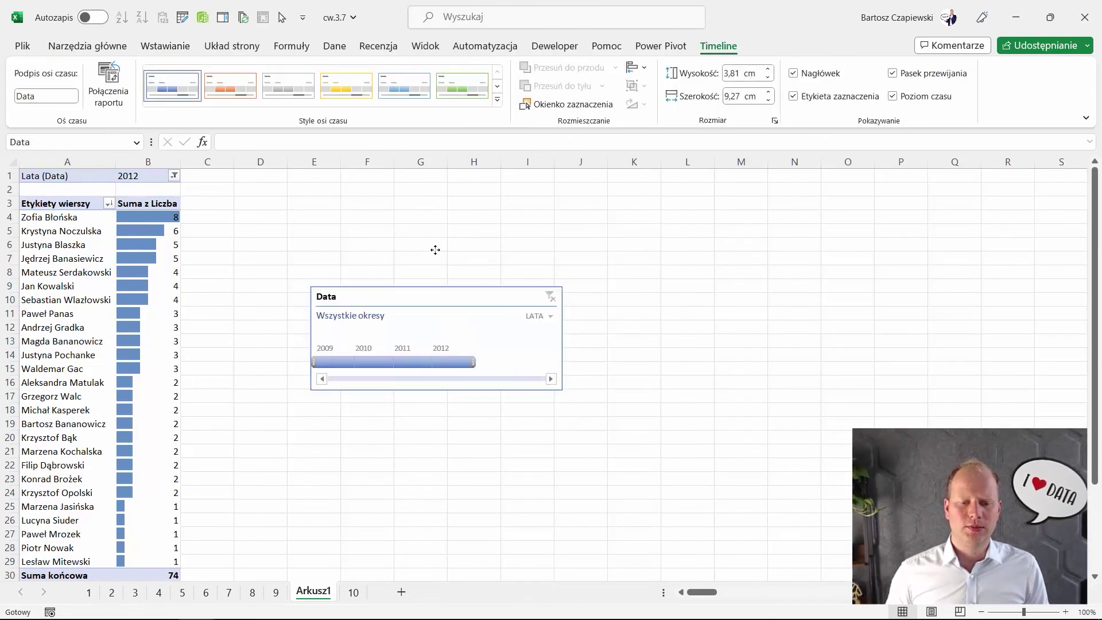
pyautogui.moveTo(560, 321); pyautogui.dragTo(504, 333)
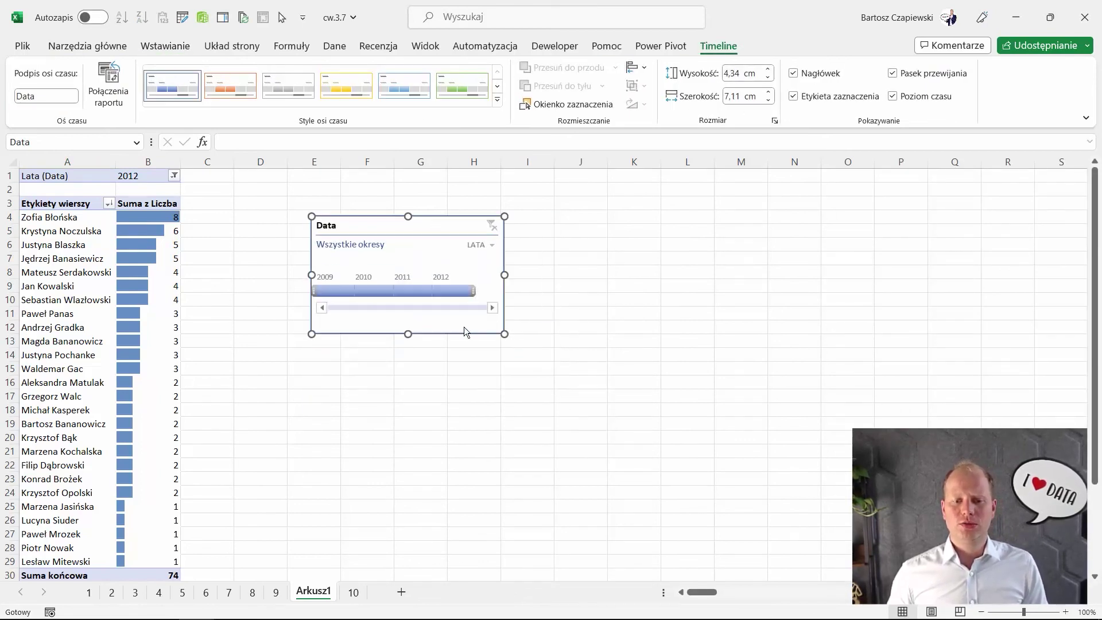